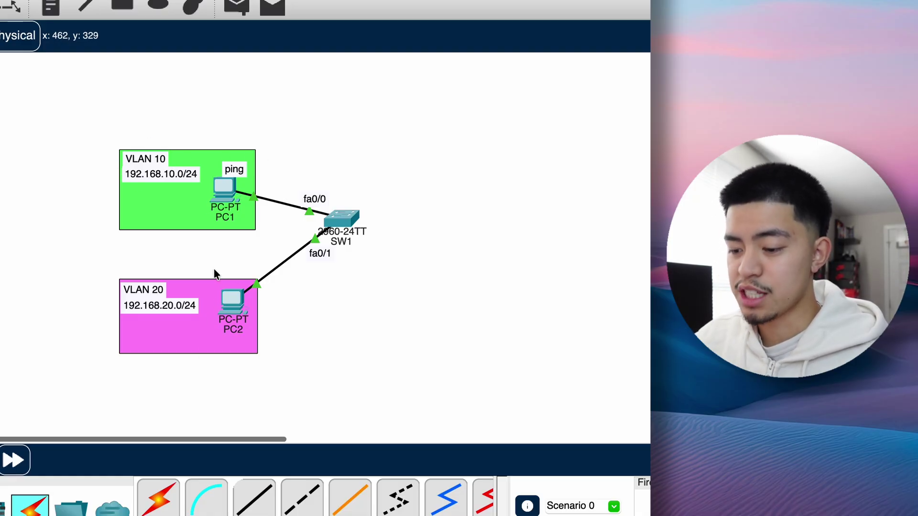
- Undo an accidental move of the ping note, then append 192.168.20.3 to its text
drag(238, 170, 229, 171)
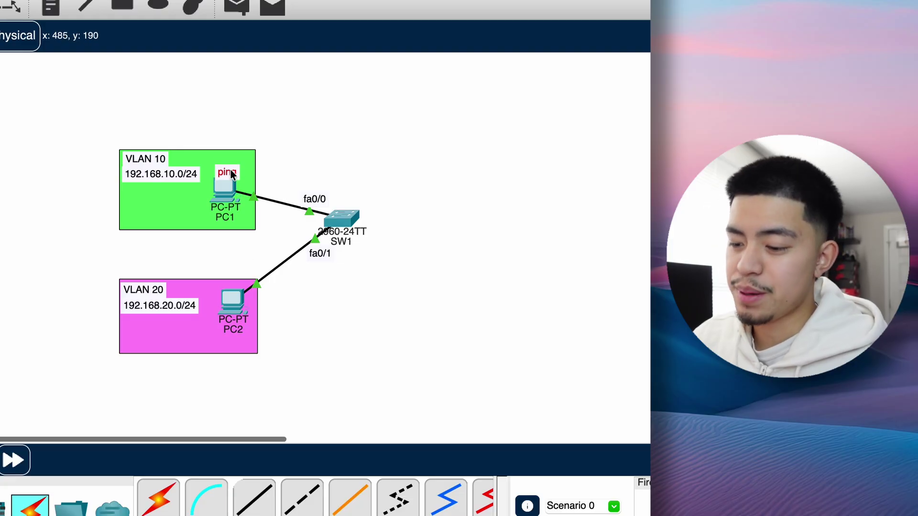
mouse_move(230, 193)
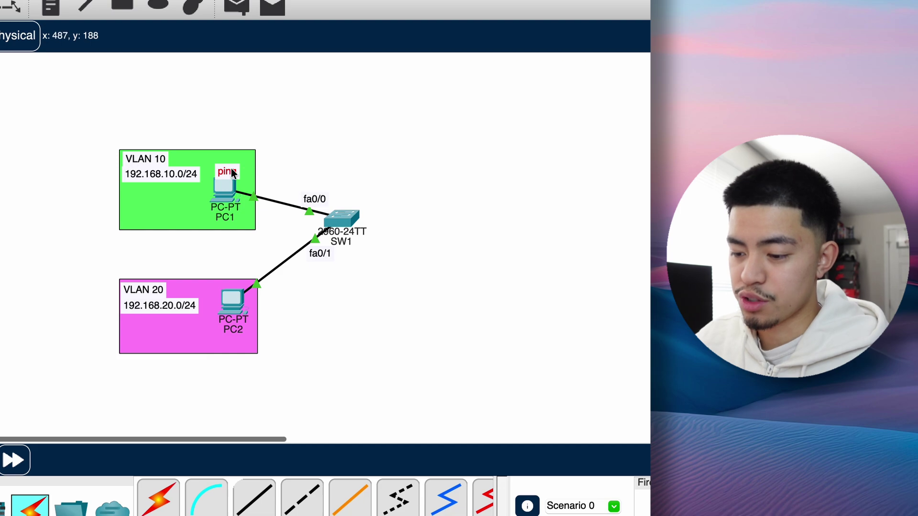
key(super+z)
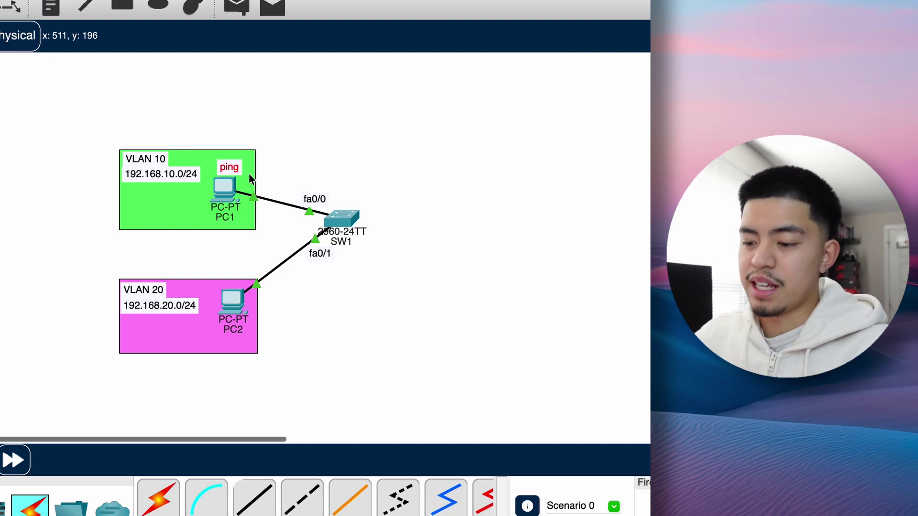
double_click(241, 168)
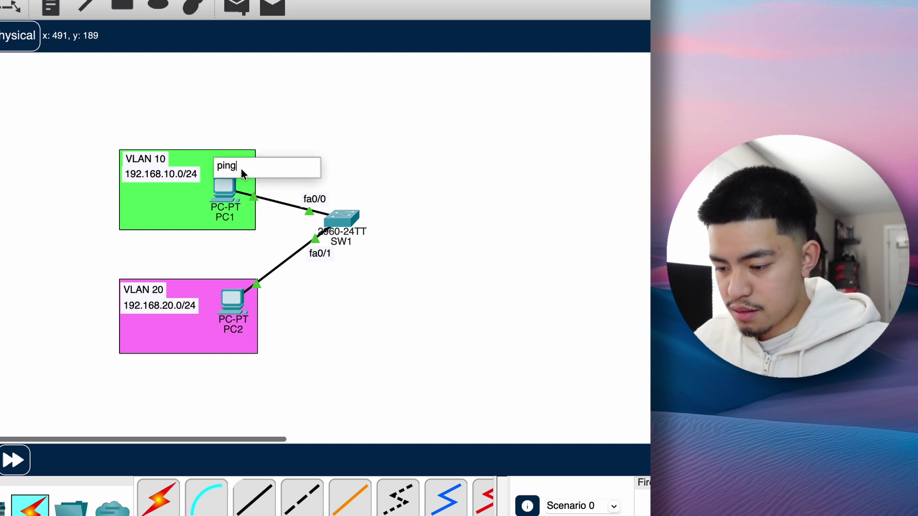
text(192.168.20.3)
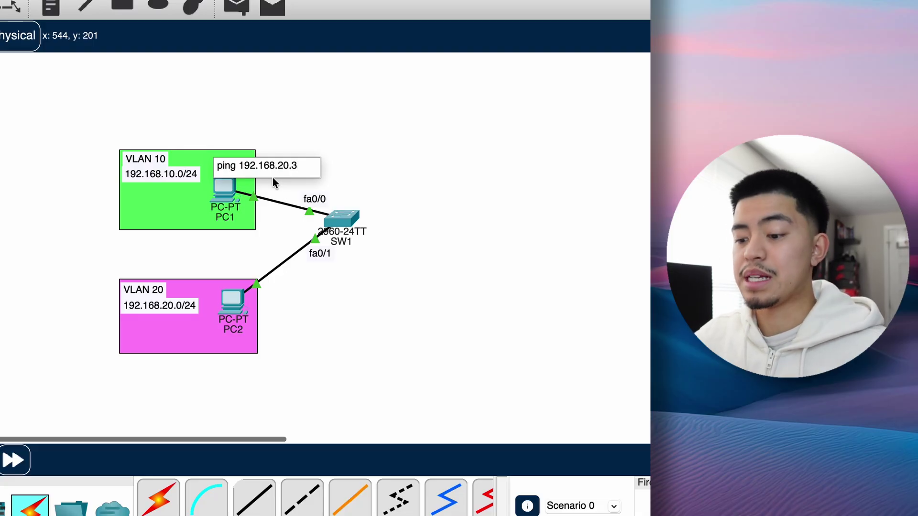
click(374, 152)
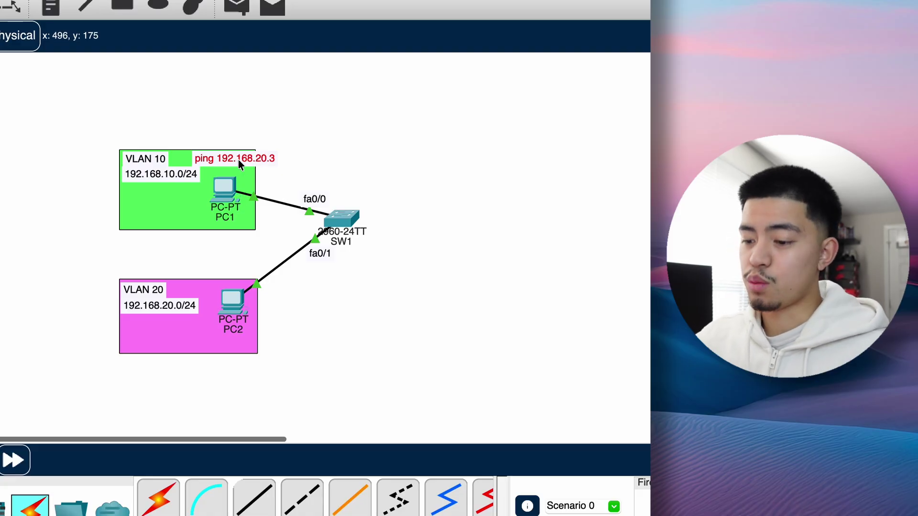
- Leave the VLAN 10 subnet note unchanged and move the ping note along the VLAN 10 area
double_click(169, 174)
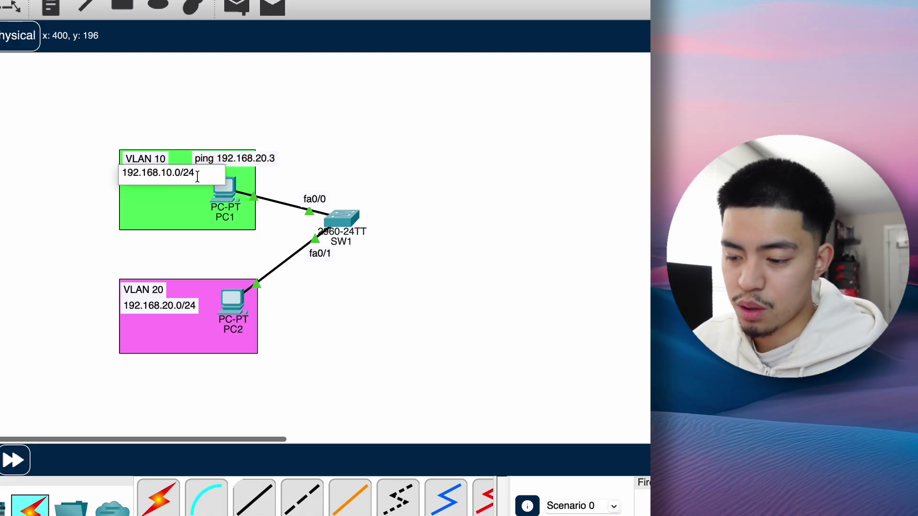
drag(199, 172, 105, 173)
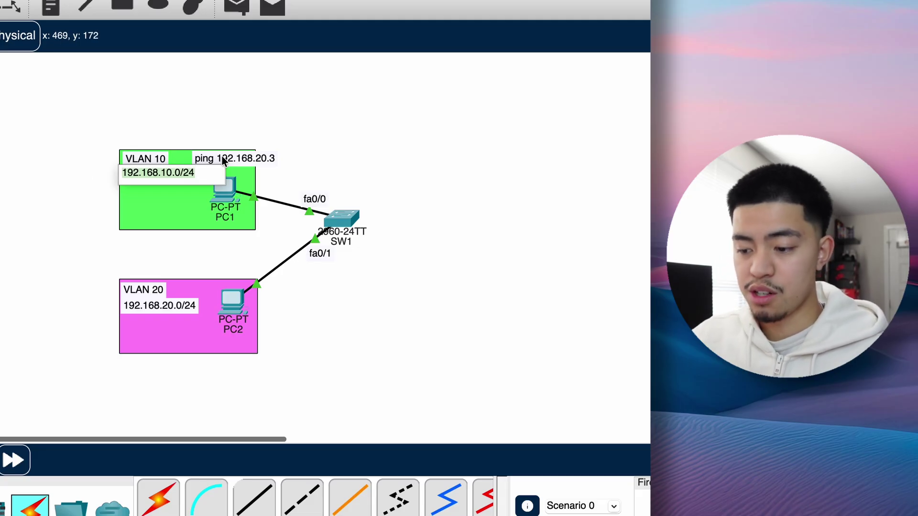
click(246, 150)
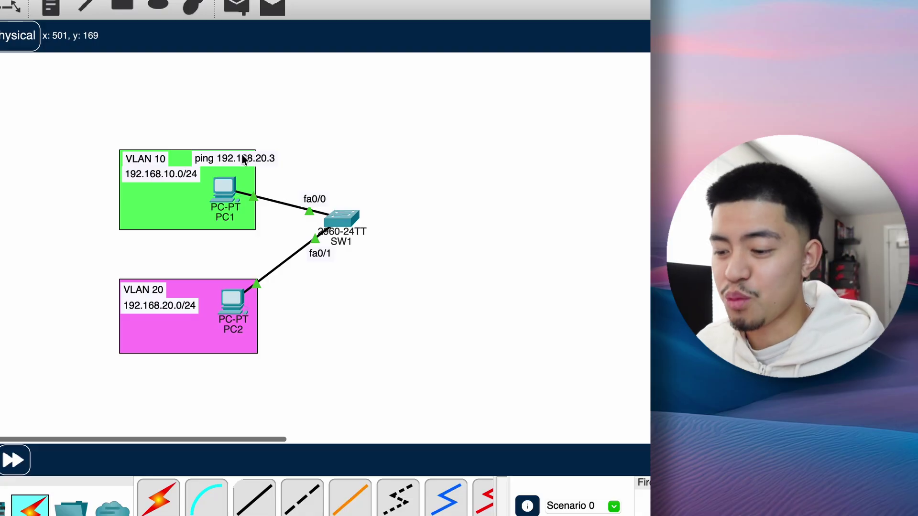
click(241, 158)
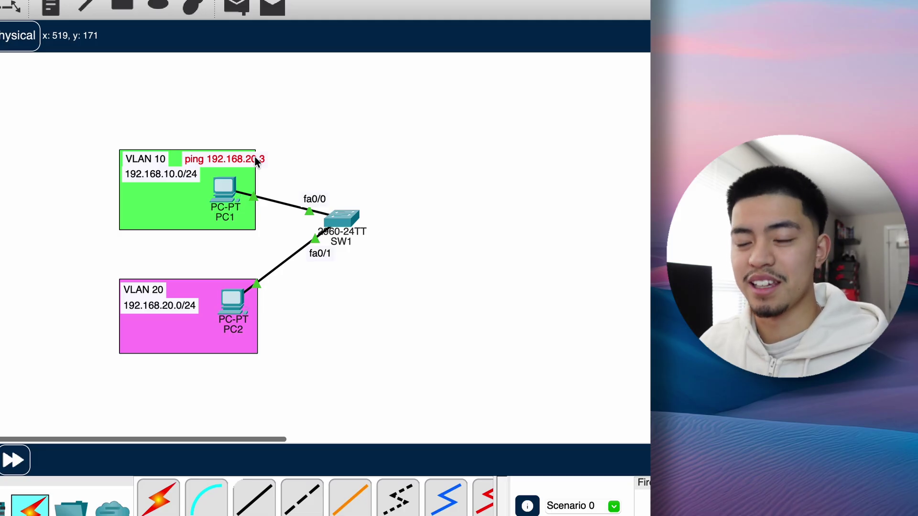
mouse_move(255, 158)
mouse_down()
mouse_move(343, 206)
mouse_move(263, 167)
mouse_up()
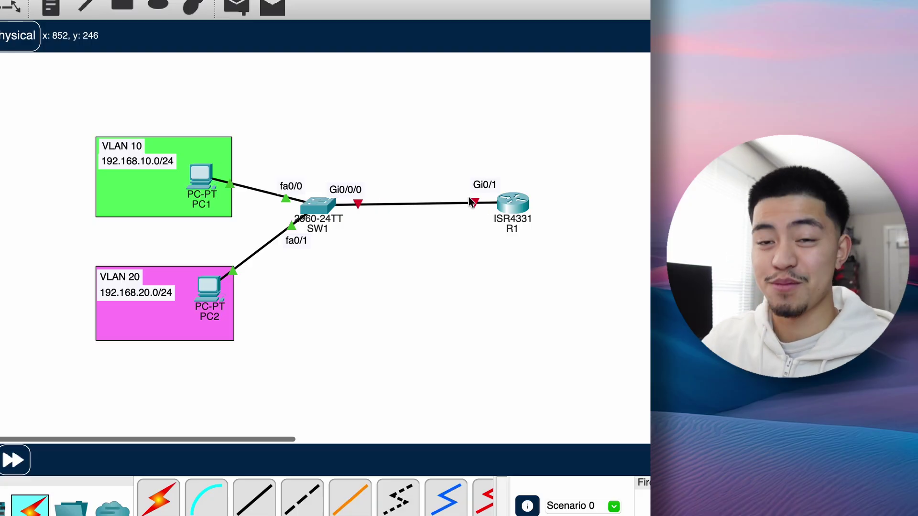
- Place a new note holding the pasted ping command and set it by PC1 in VLAN 10
key(n)
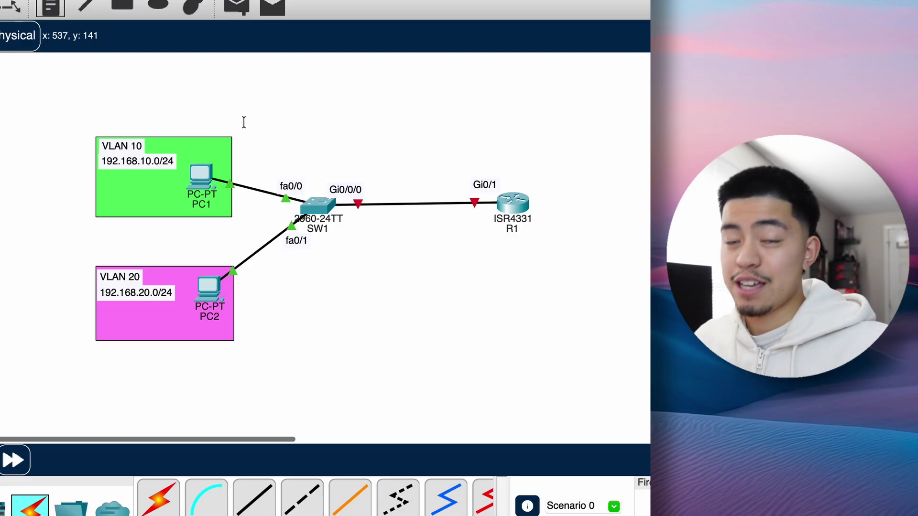
click(243, 122)
text(ping 192.168.20.3)
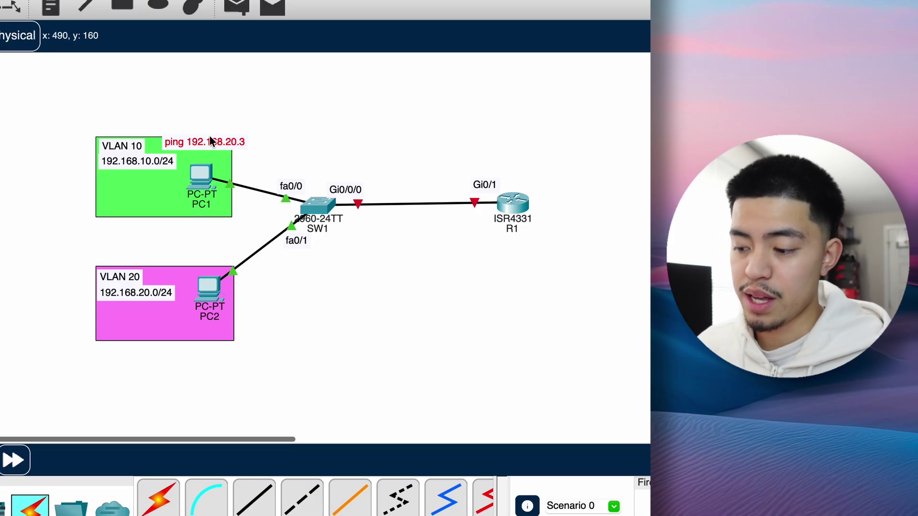
drag(211, 137, 214, 150)
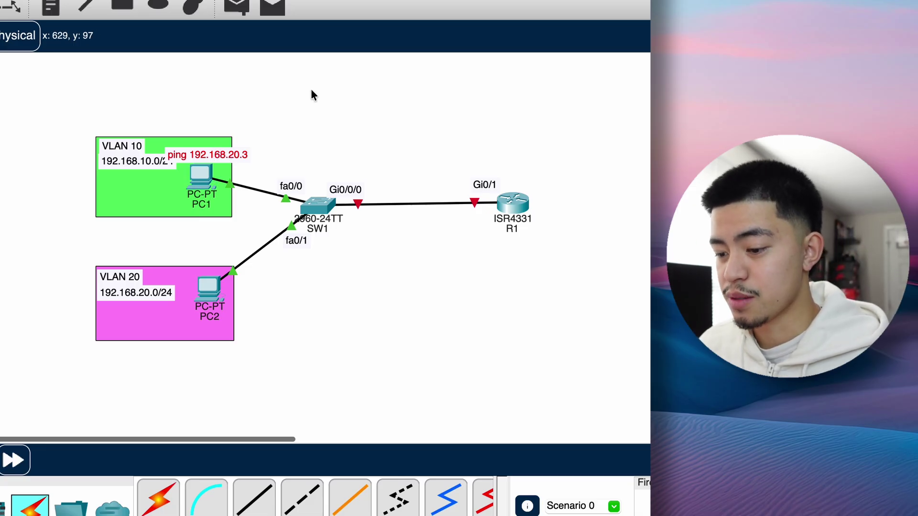
- Carry the ping note along the PC1–SW1 link onto R1, then back beside SW1
drag(220, 154, 324, 199)
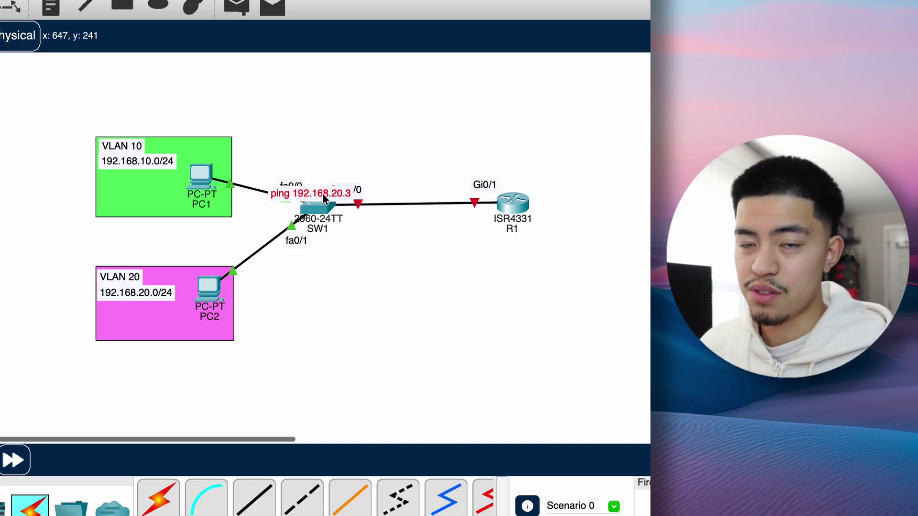
drag(324, 198, 517, 202)
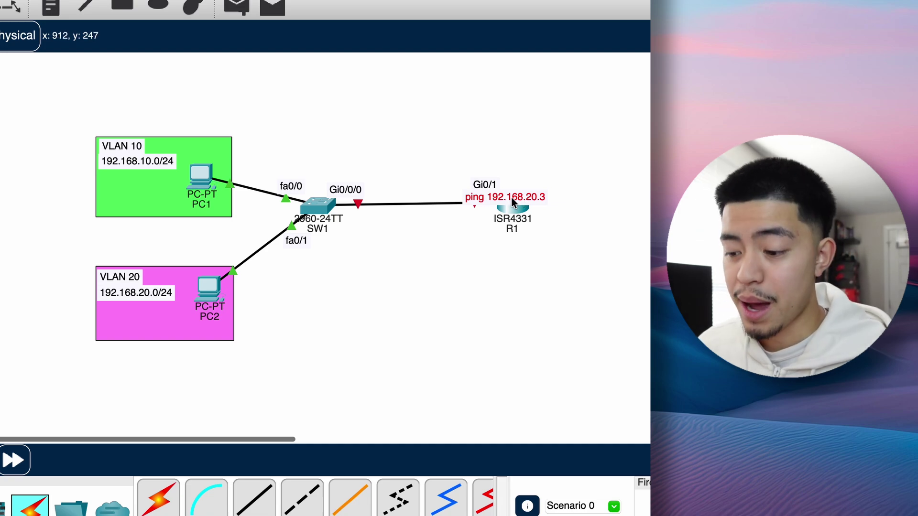
drag(511, 197, 218, 335)
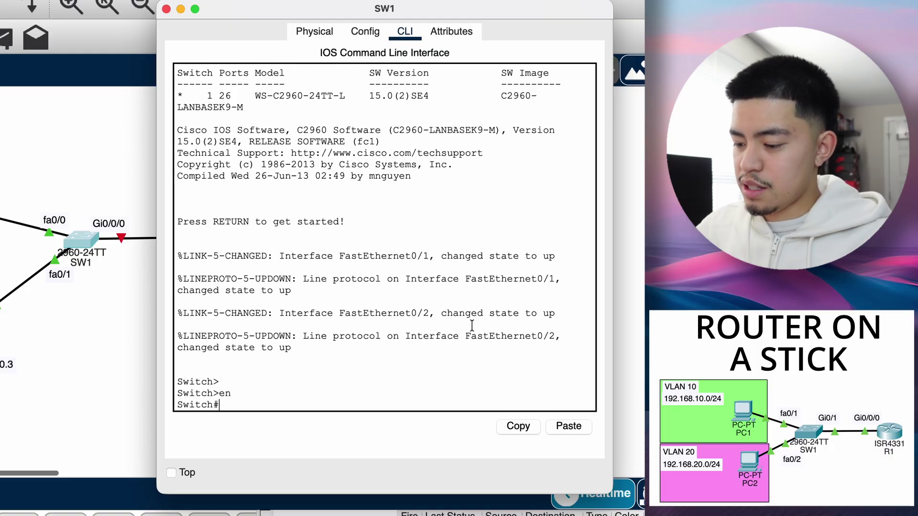
- Enter configuration mode, set hostname SW1, and set an enable secret password
key(Return)
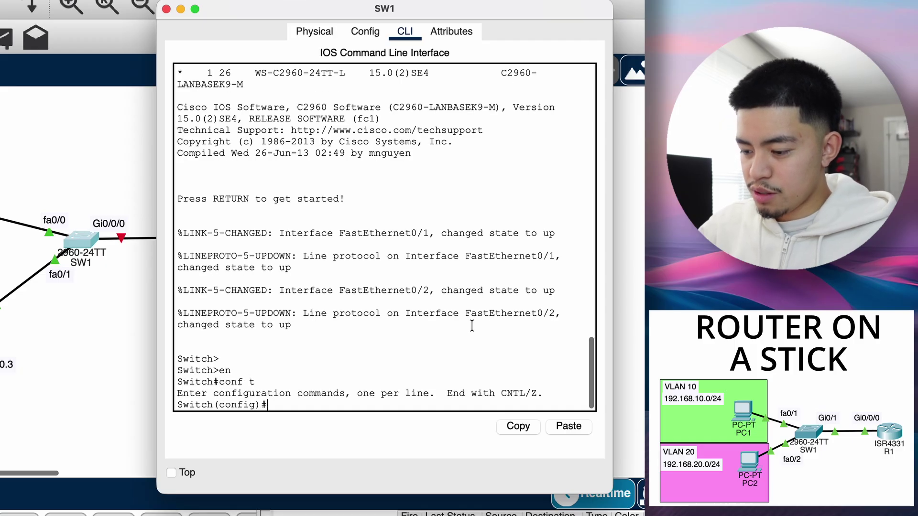
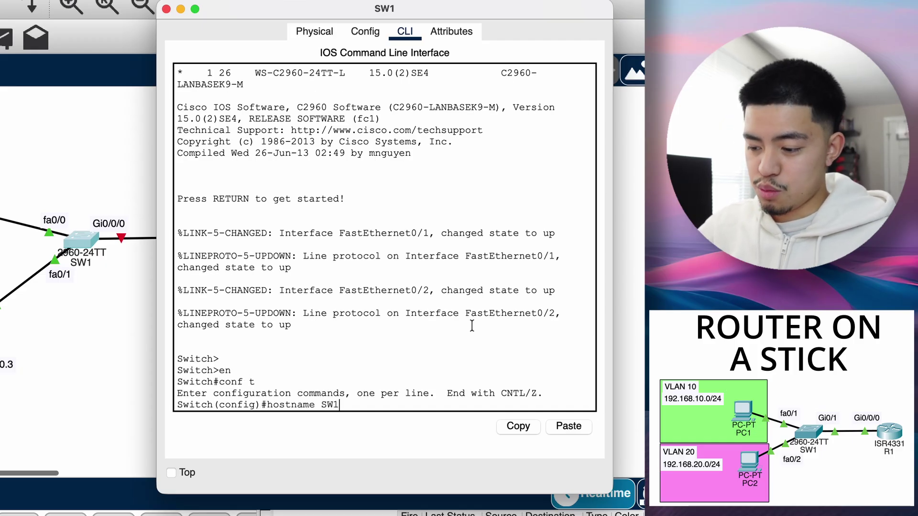
key(Return)
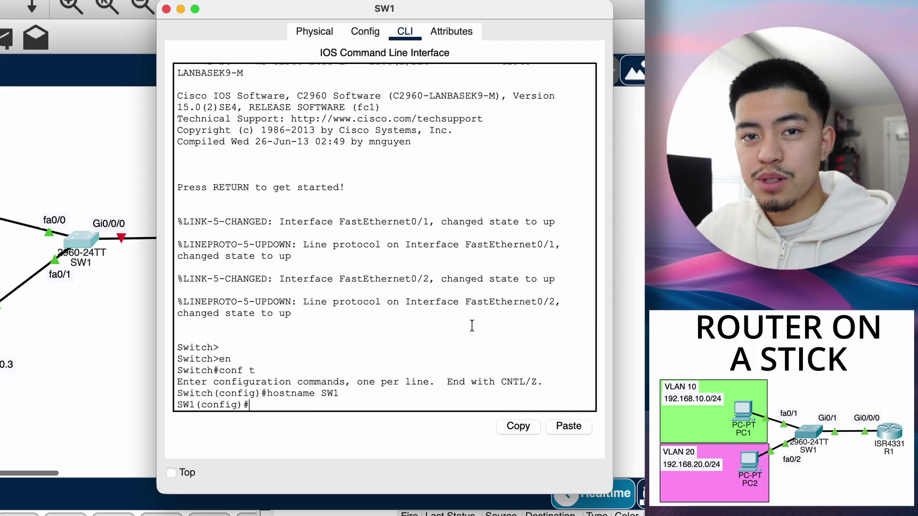
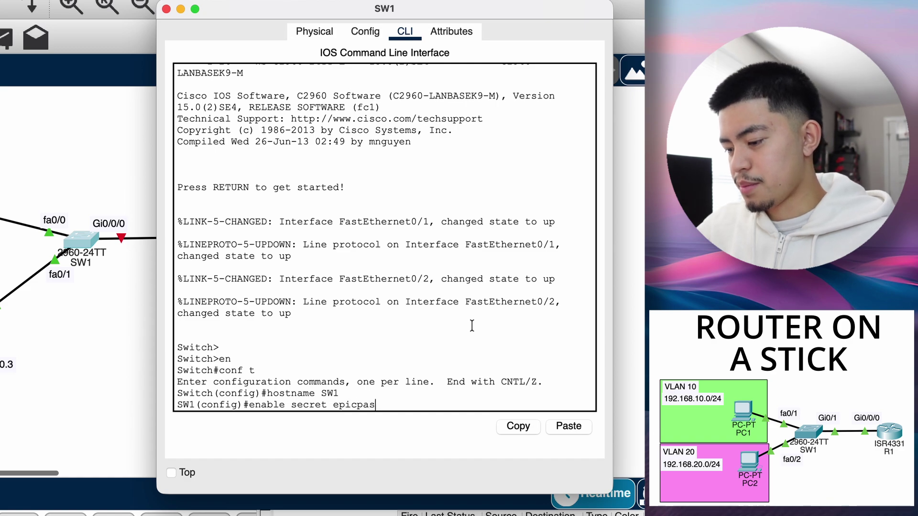
key(Return)
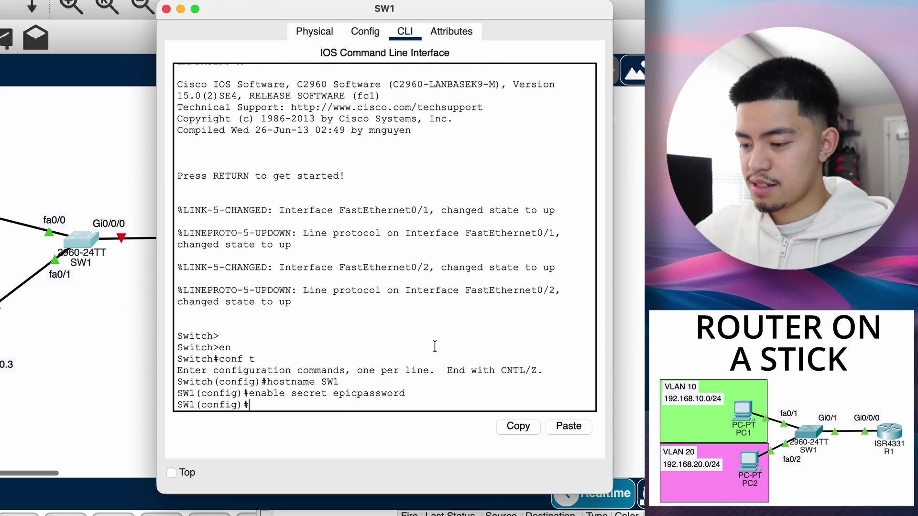
- Create VLAN 10 named HR and VLAN 20 named IT, then exit VLAN configuration
text(vlan 10)
key(Return)
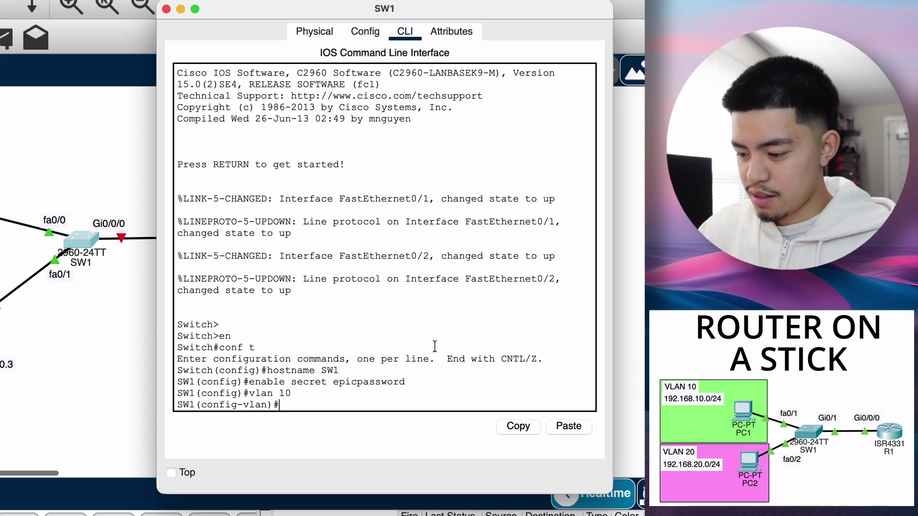
text(name HR)
key(Return)
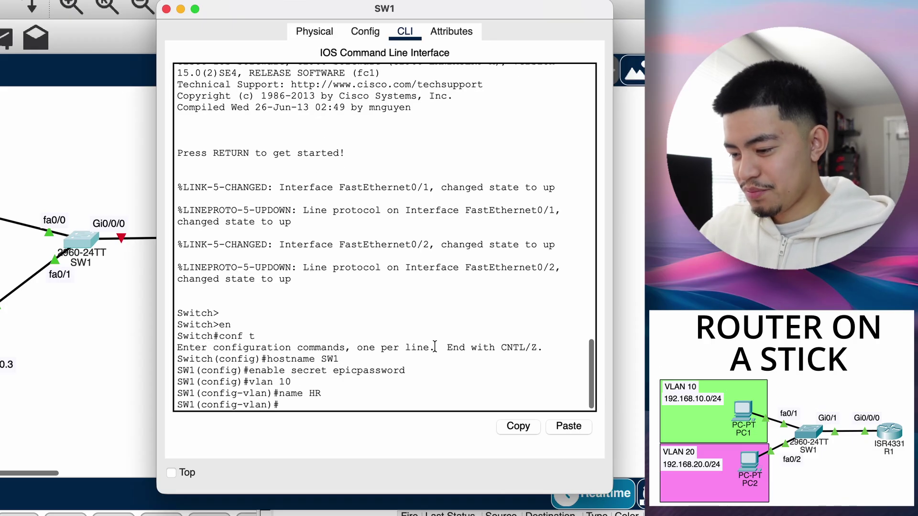
text(vlan 20)
key(Return)
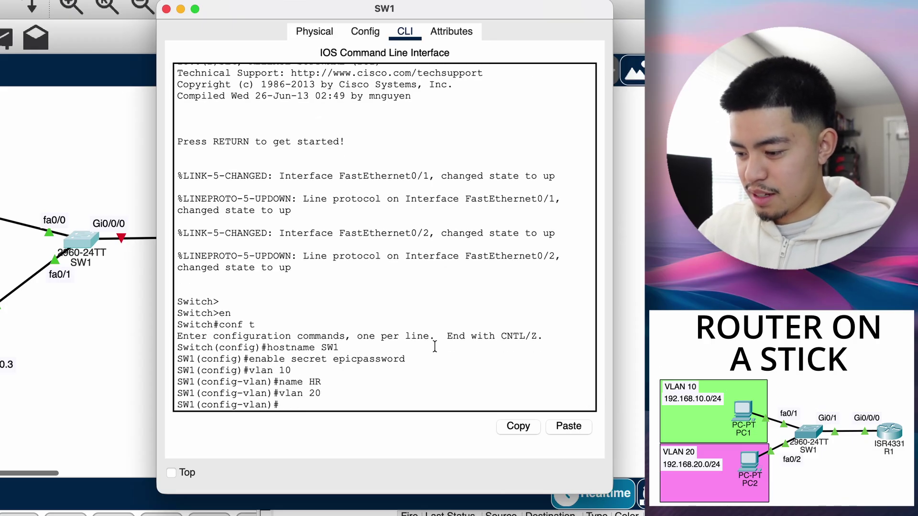
text(name IT)
key(Return)
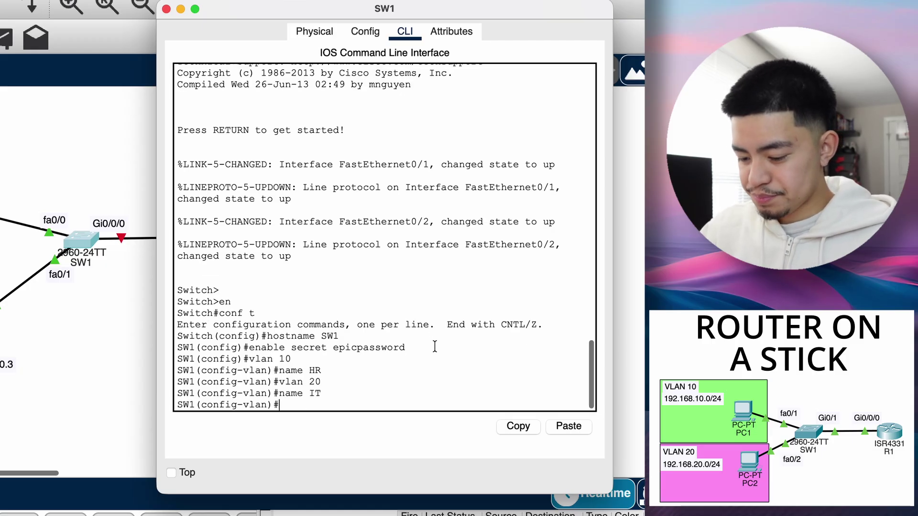
text(exit)
key(Return)
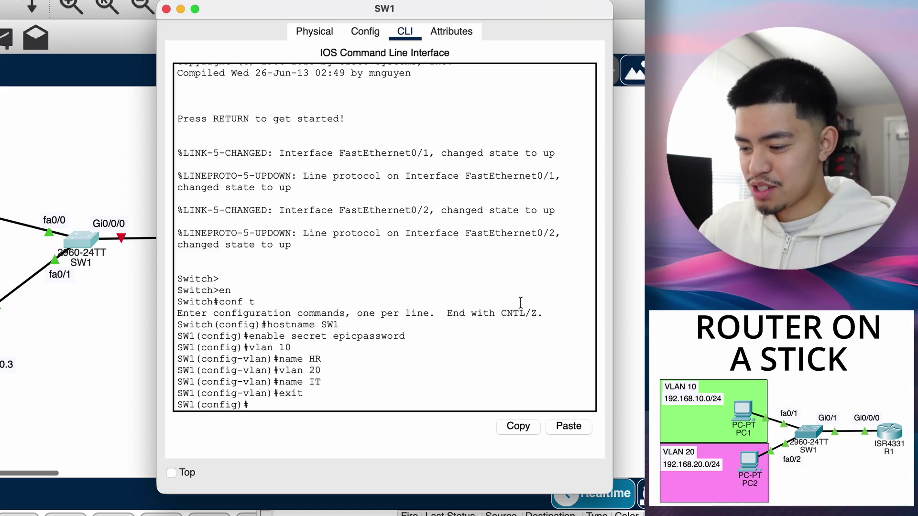
- Attempt to enter interface fa0/0 on the switch CLI
text(int )
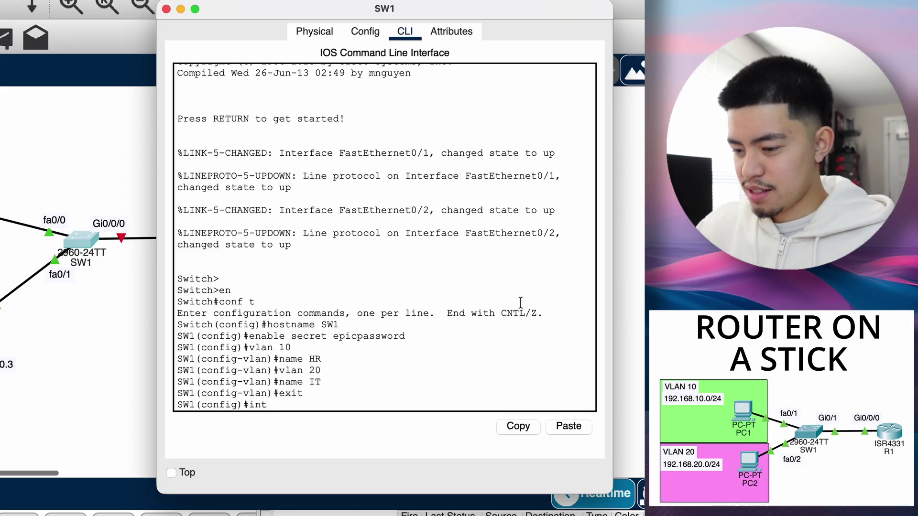
text(g)
key(BackSpace)
text(fa0/0)
key(Return)
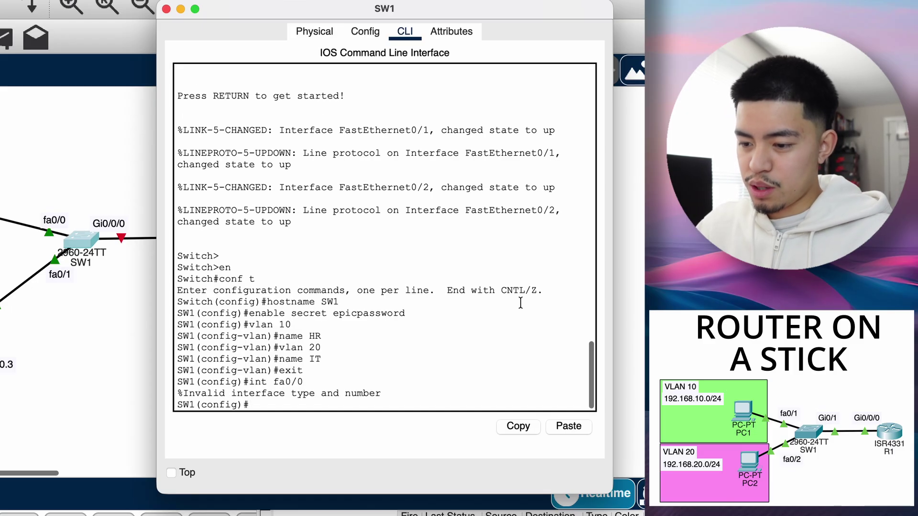
text(int f0/0)
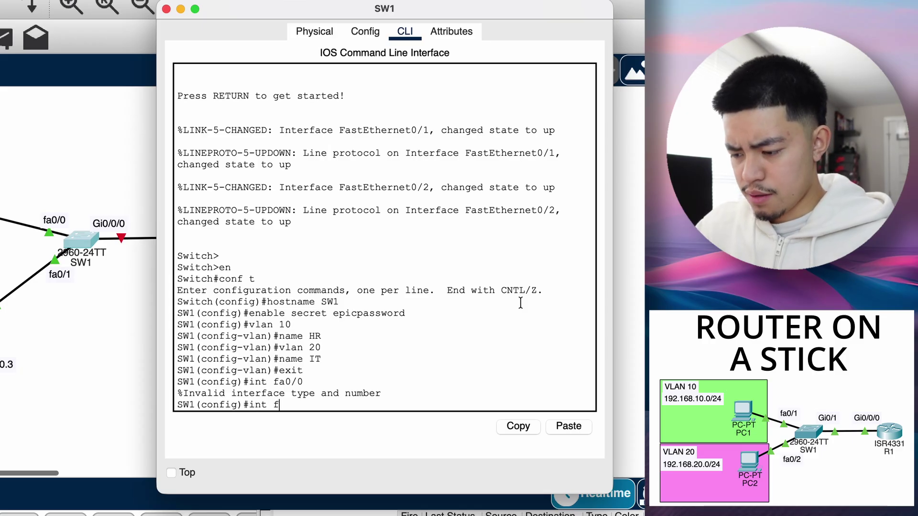
key(Return)
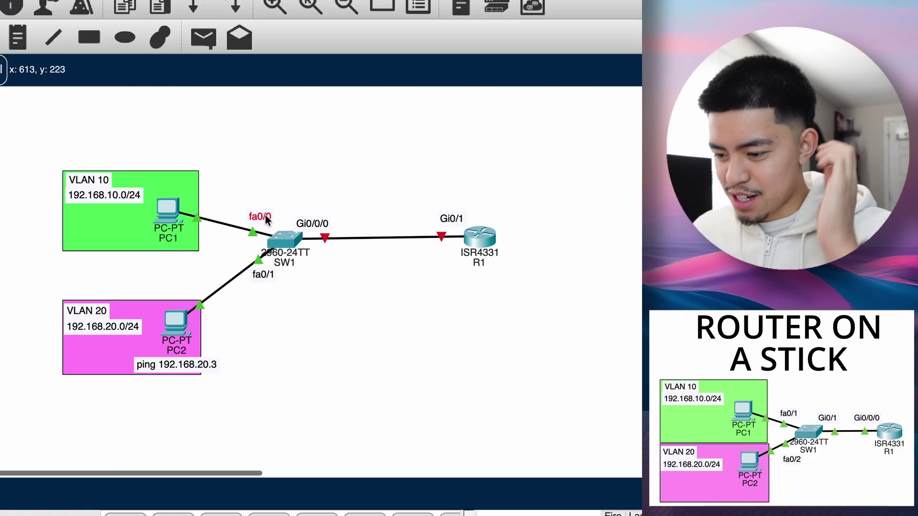
- Relabel the PC link port notes on the diagram as fa0/1 and fa0/2
double_click(280, 216)
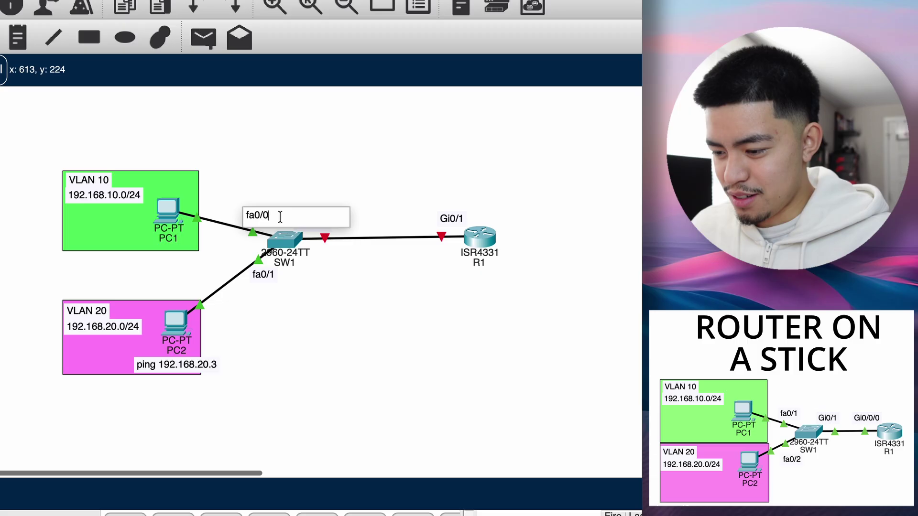
key(BackSpace)
text(1)
double_click(271, 274)
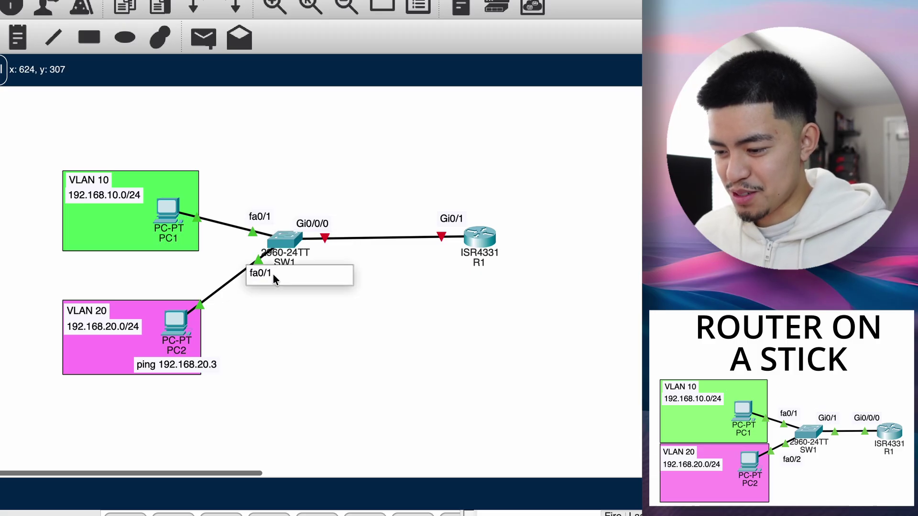
key(BackSpace)
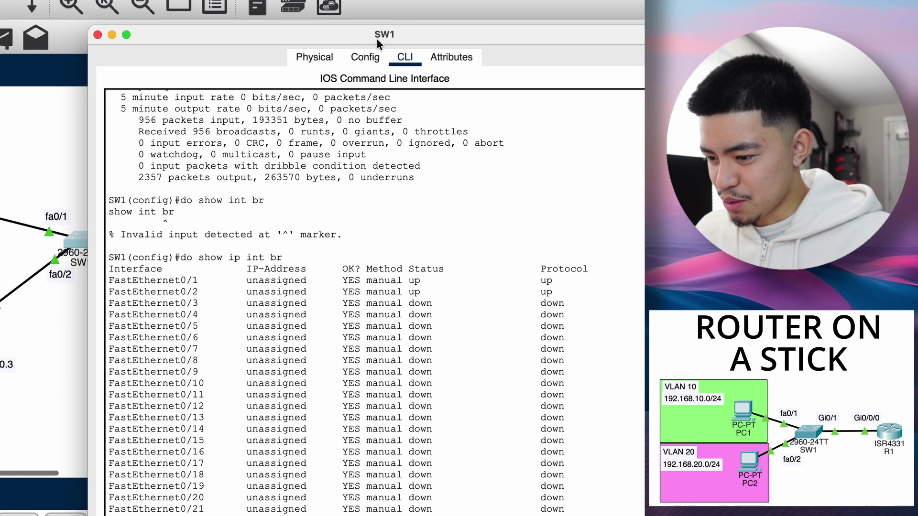
drag(377, 38, 396, 21)
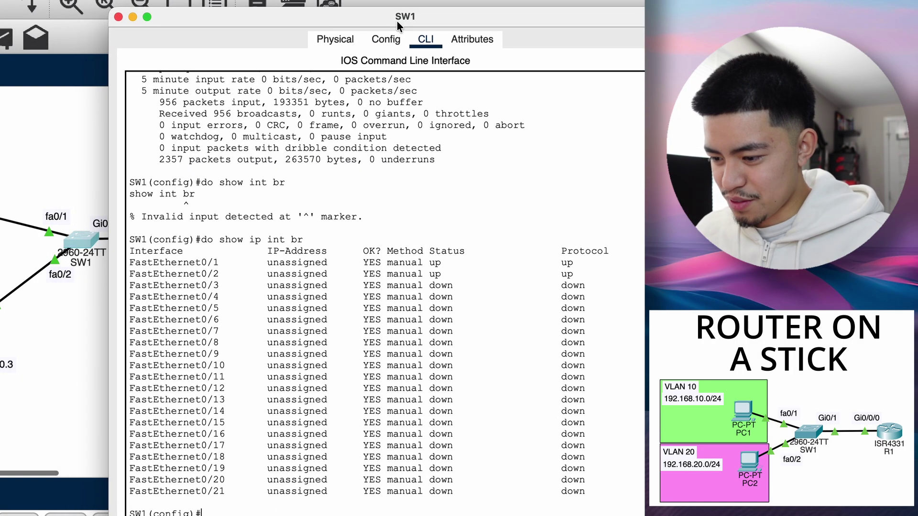
- Make Fa0/1 an access port in VLAN 10
text(int fa0)
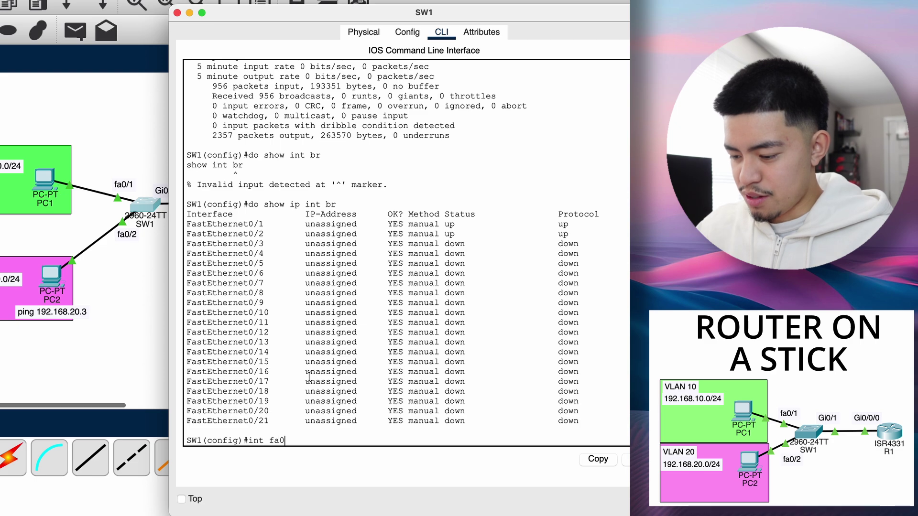
text(/1)
key(Return)
text(switchp)
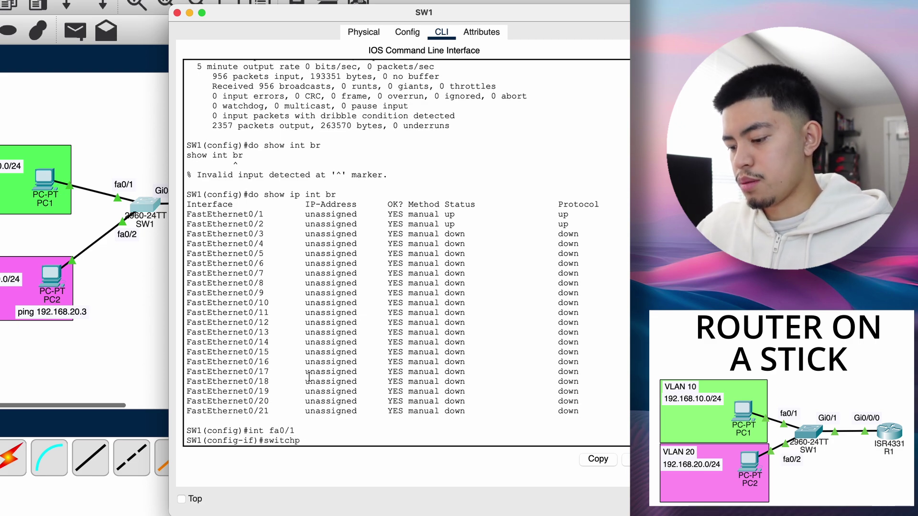
key(Tab)
text(mode access)
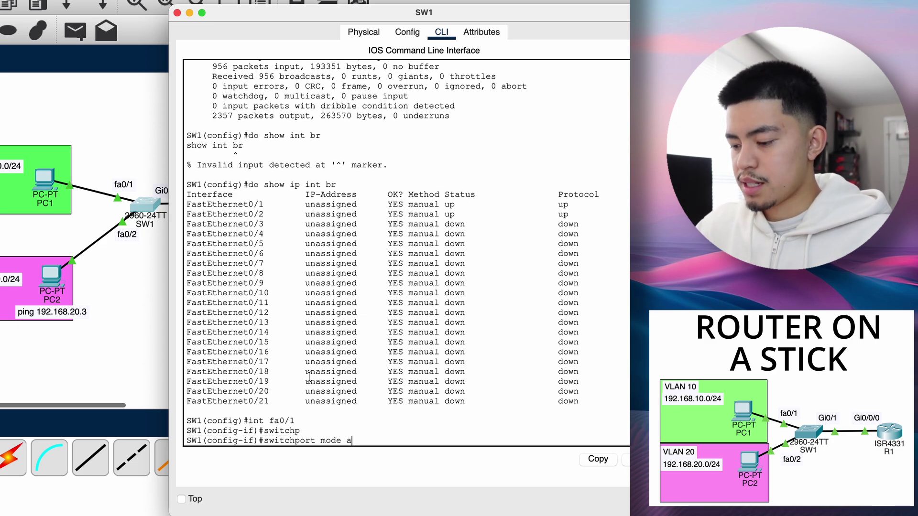
key(Return)
text(switchport access 1)
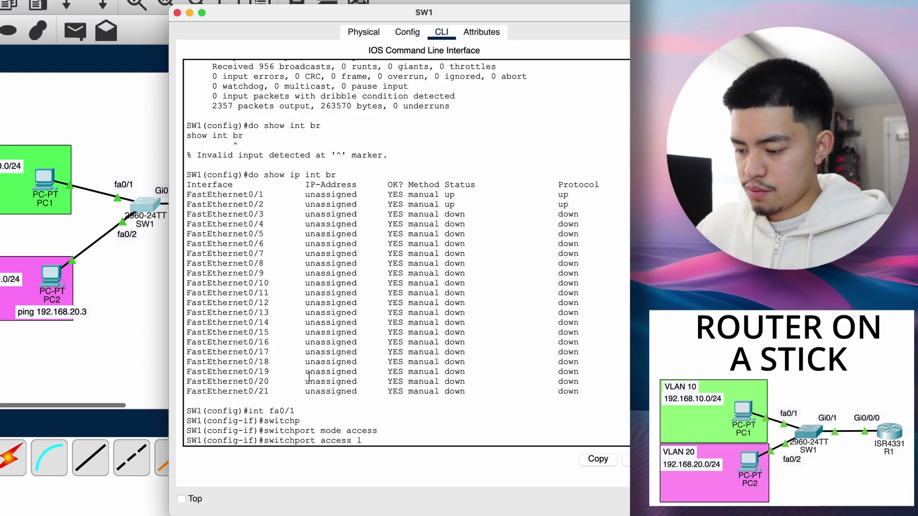
key(BackSpace)
text(vlan )
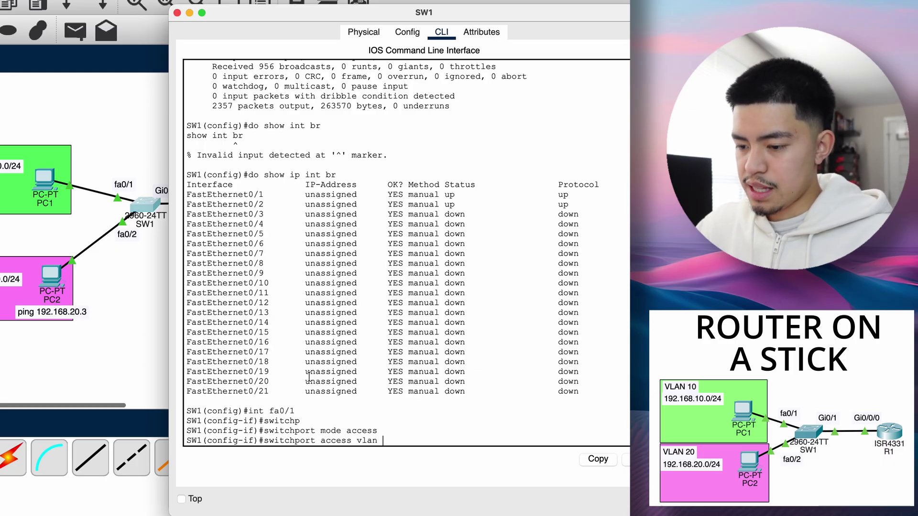
text(10)
key(Return)
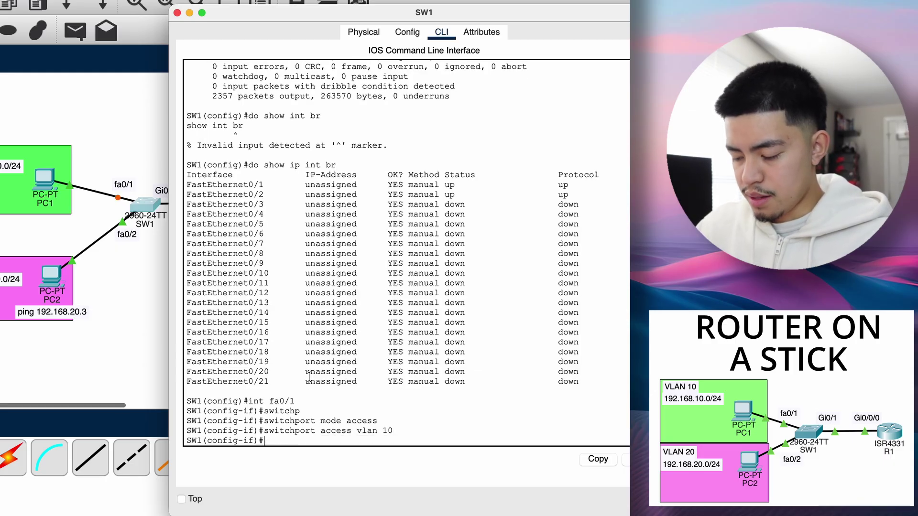
- Make Fa0/2 an access port in VLAN 20
text(int fa0)
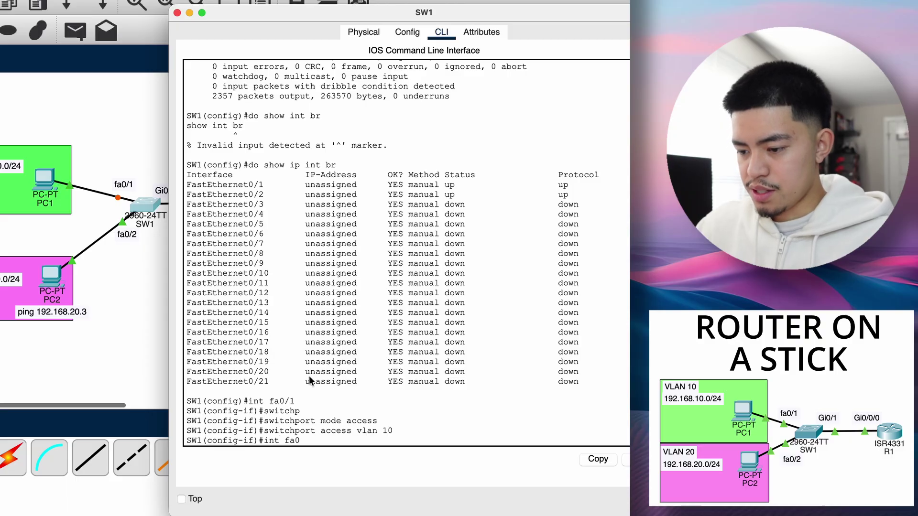
text(/2)
key(Return)
text(swit)
key(Tab)
text(mo)
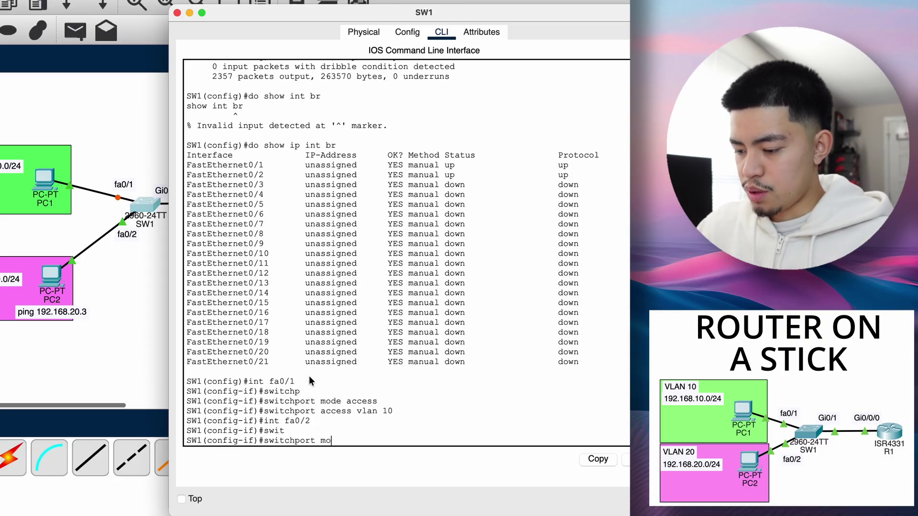
text(de access)
key(Return)
text(swit)
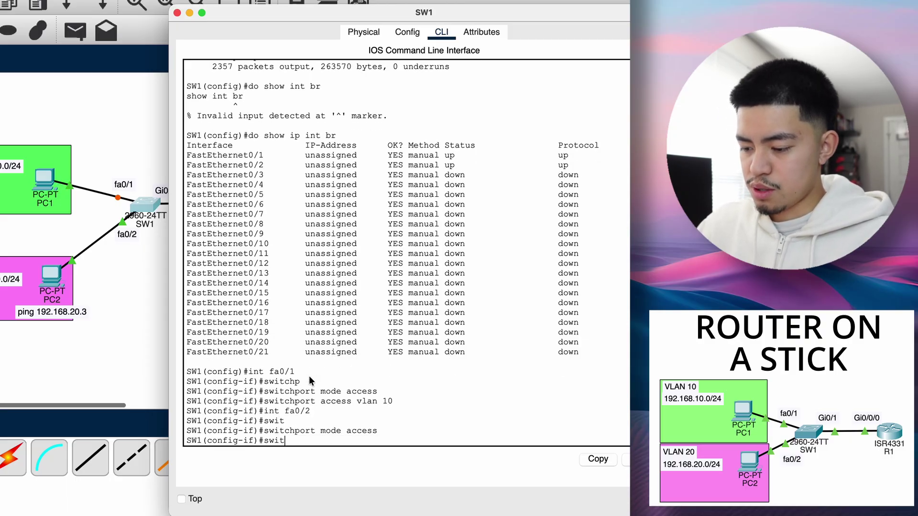
key(Tab)
text(acc)
key(Tab)
text(vl)
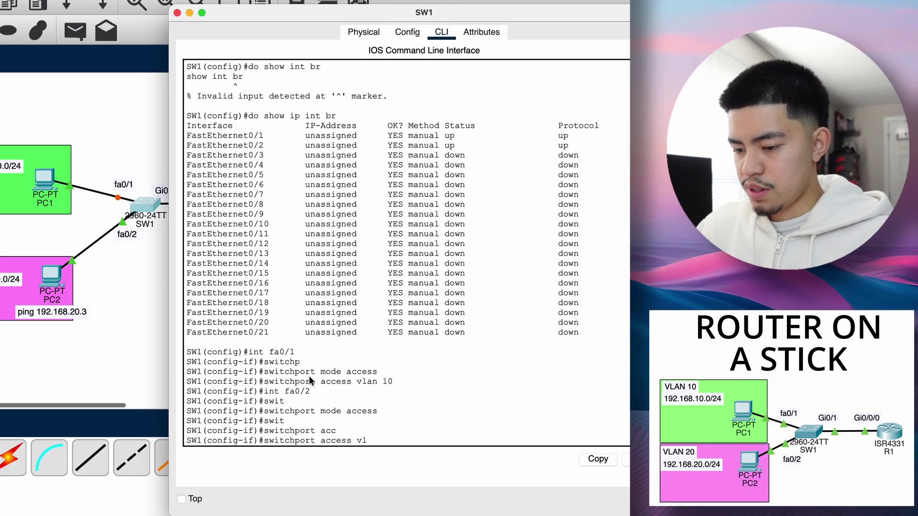
text(an 20)
key(Return)
- Run show vlan brief and highlight the VLAN 10 HR row containing Fa0/1
text(end)
key(Return)
text(s)
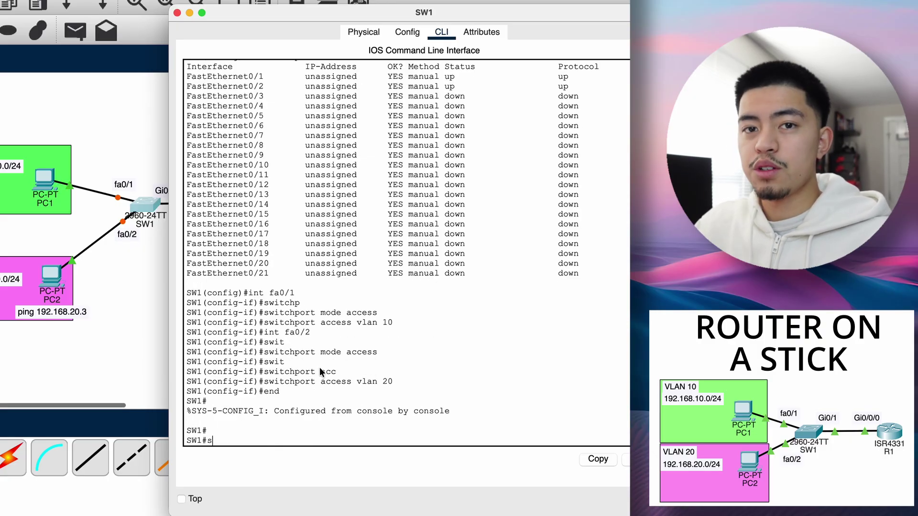
text(how vlan)
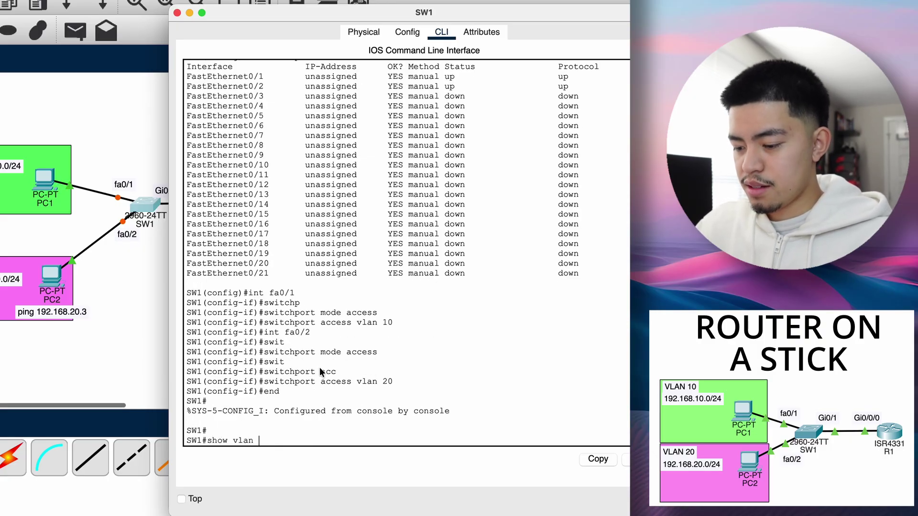
text( br)
key(Return)
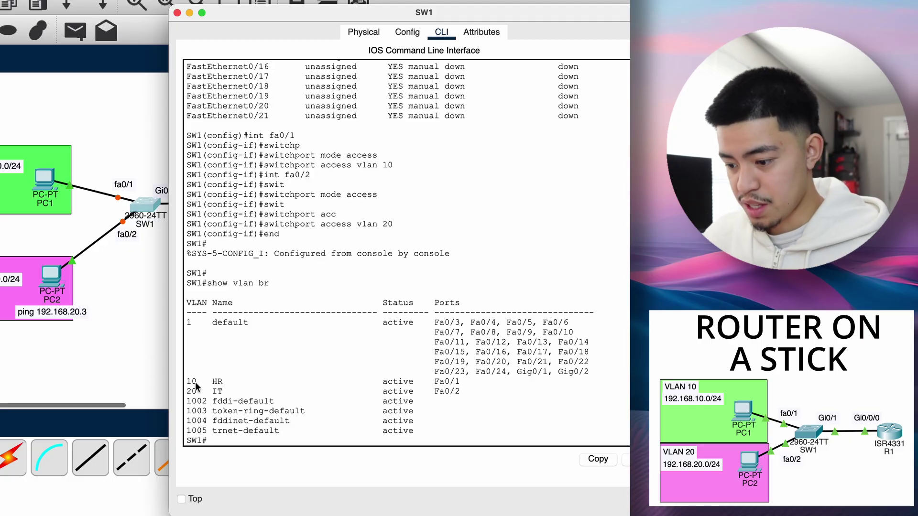
mouse_move(194, 382)
mouse_down()
mouse_move(457, 384)
mouse_move(188, 390)
mouse_up()
click(111, 299)
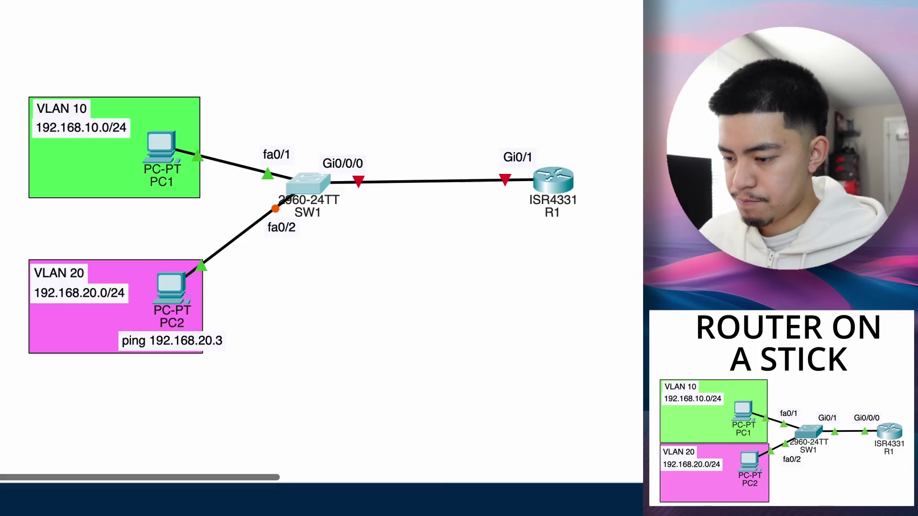
drag(144, 163, 295, 232)
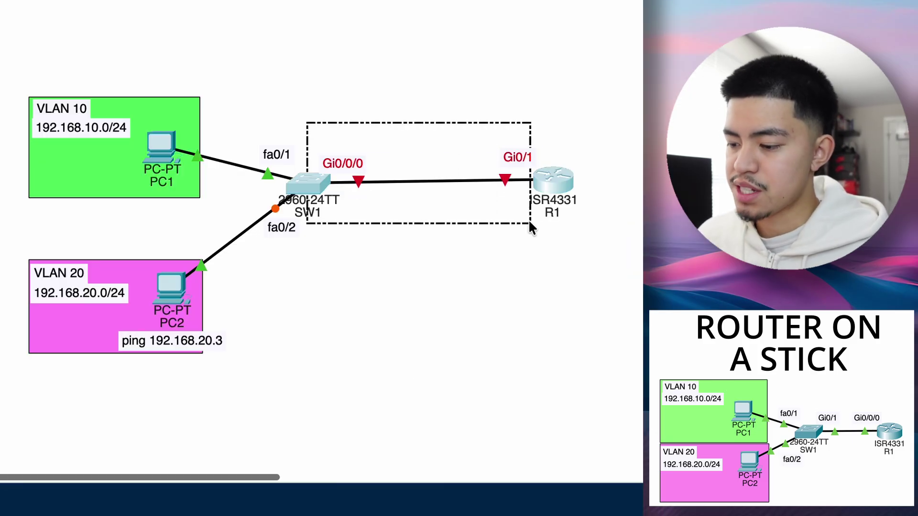
drag(528, 222, 535, 220)
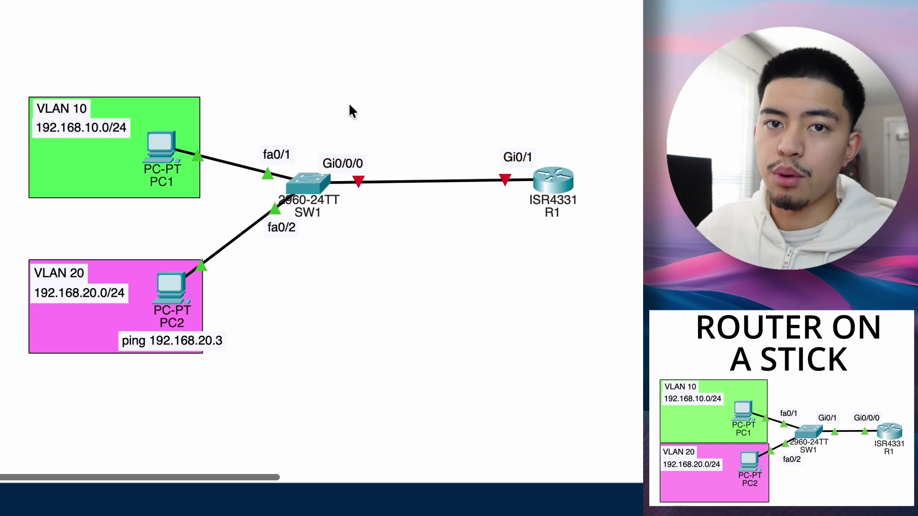
drag(319, 128, 537, 237)
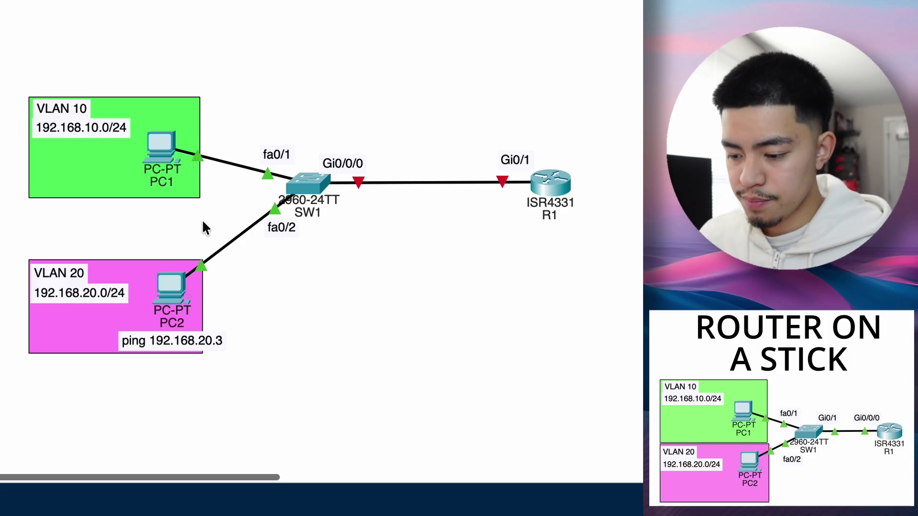
drag(172, 208, 596, 172)
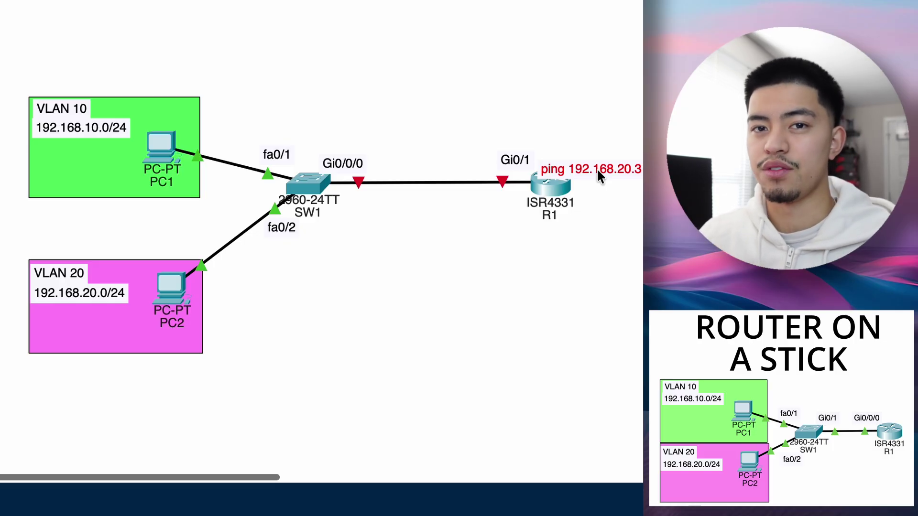
drag(597, 172, 230, 328)
drag(328, 112, 541, 261)
click(540, 257)
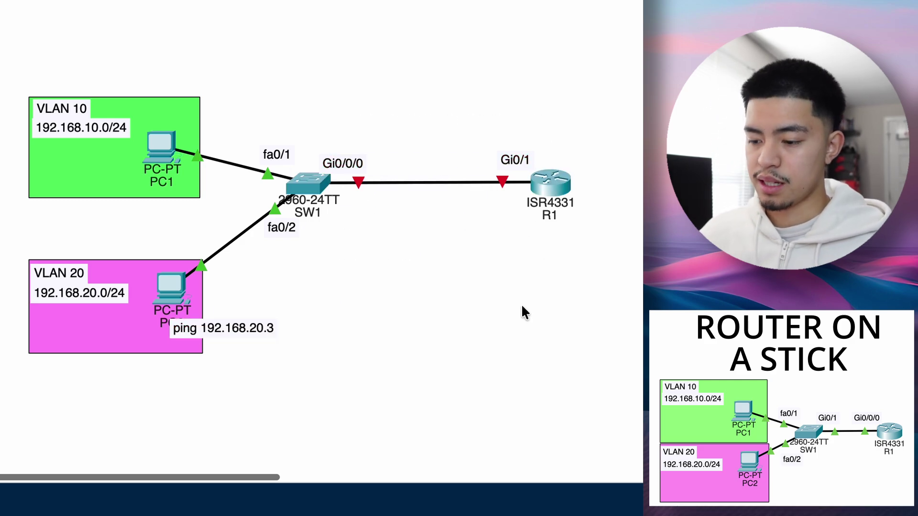
- Move the ping note under PC2 and check which SW1 port connects to R1
drag(249, 327, 175, 339)
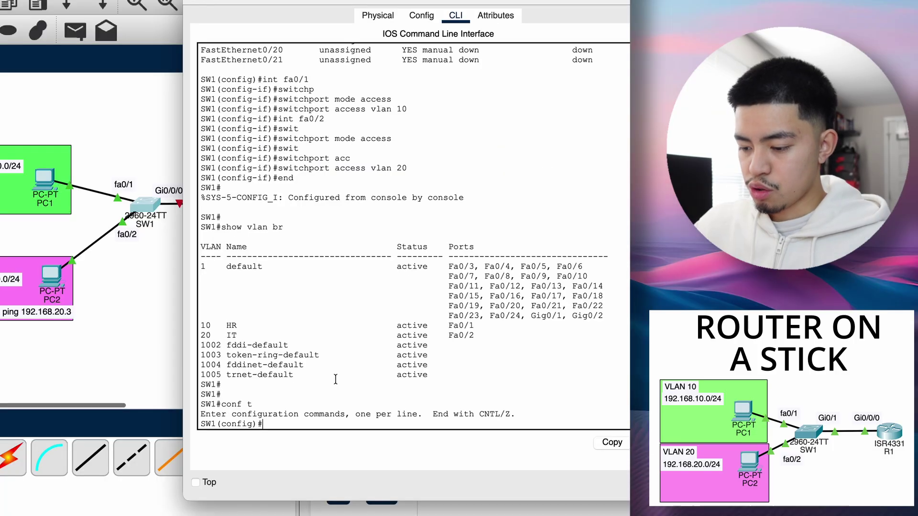
text(int )
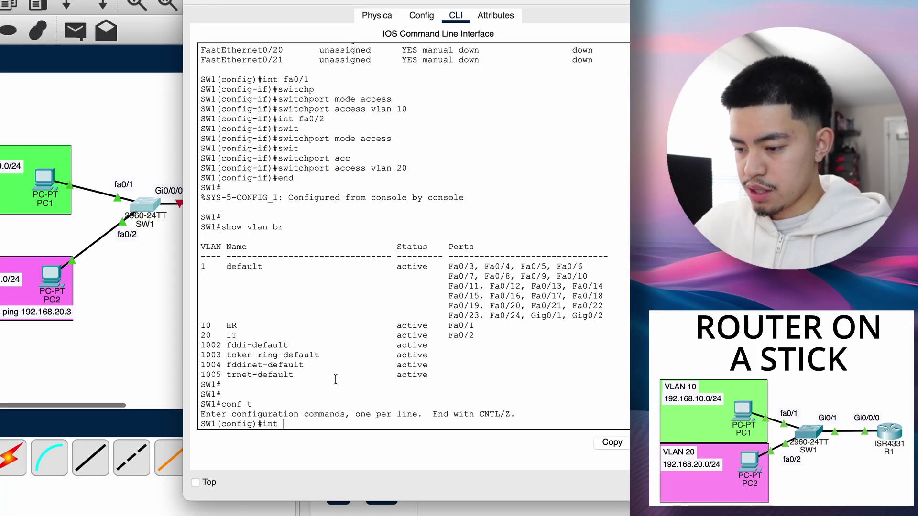
text(gi0/0/0)
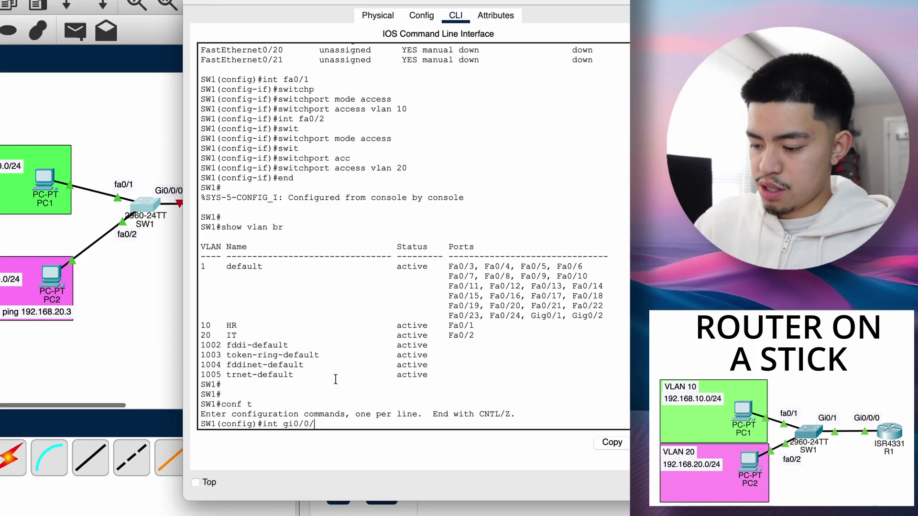
key(BackSpace)
key(BackSpace)
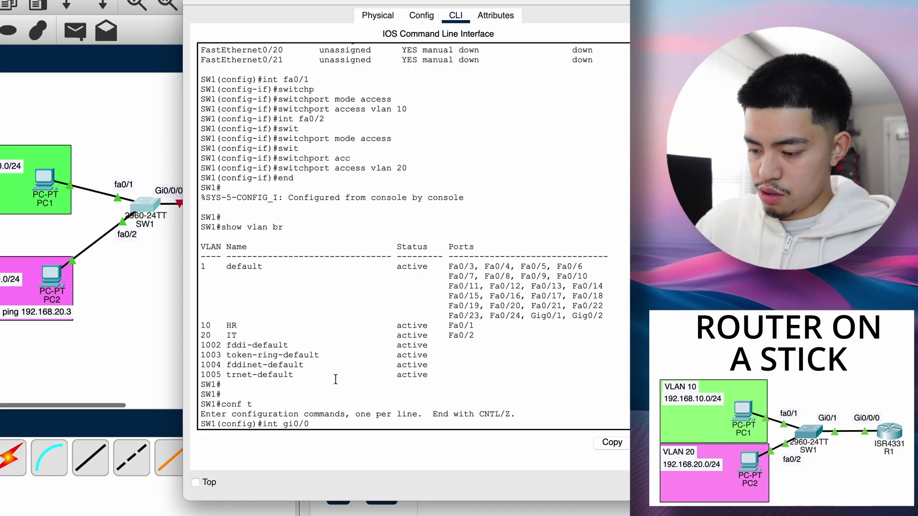
key(Return)
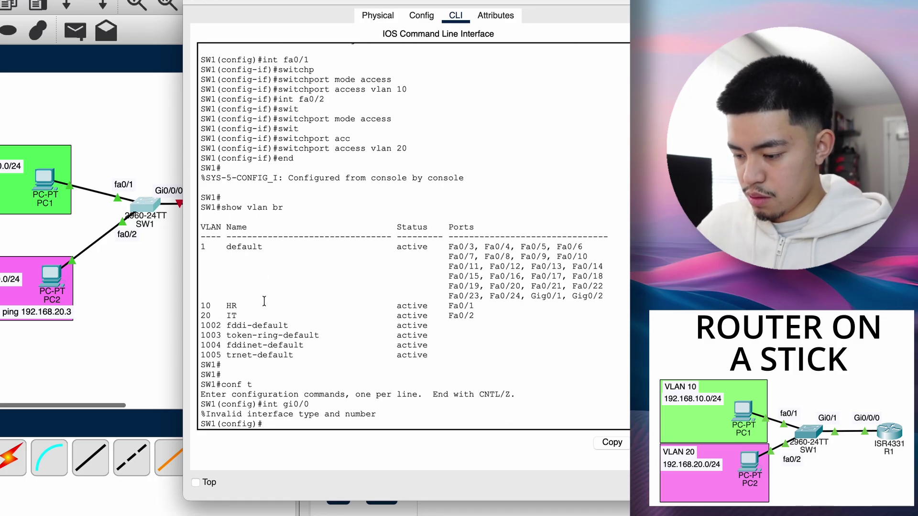
click(180, 306)
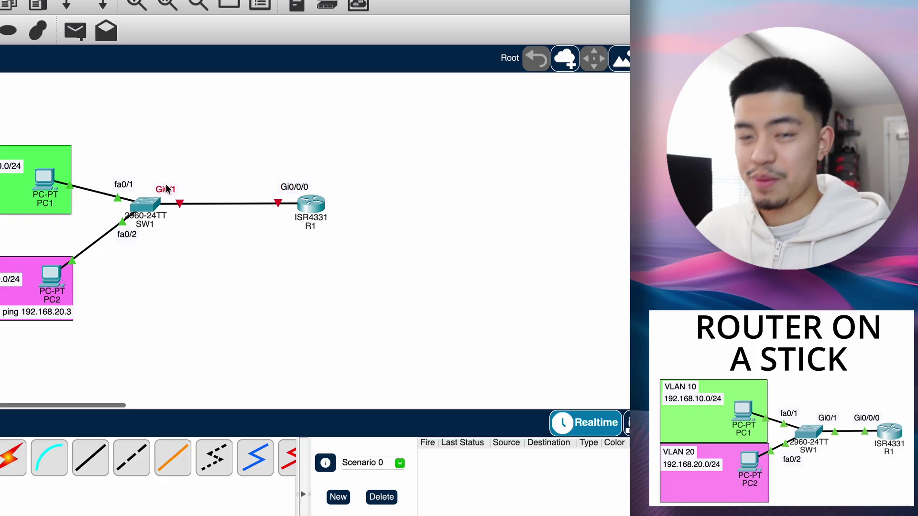
click(159, 221)
- Set interface Gi0/1 to switchport mode trunk
text(int )
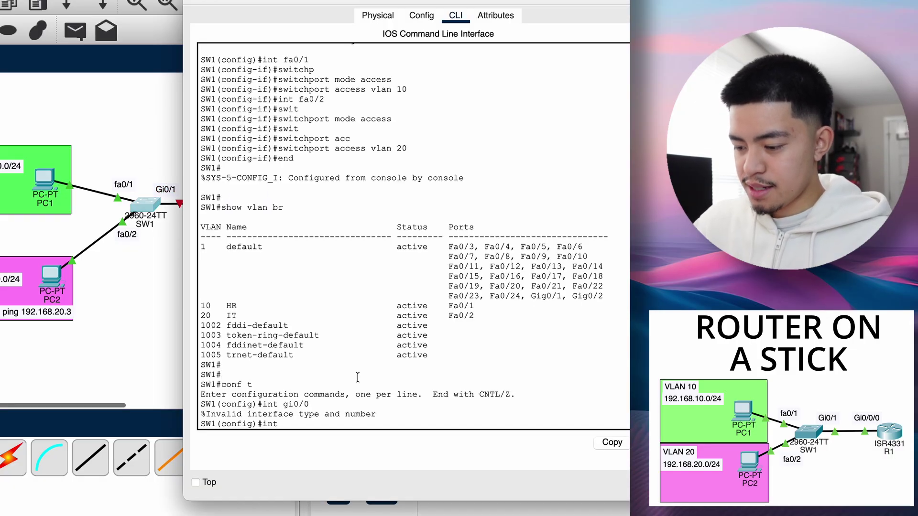
text(gi0/1)
key(Return)
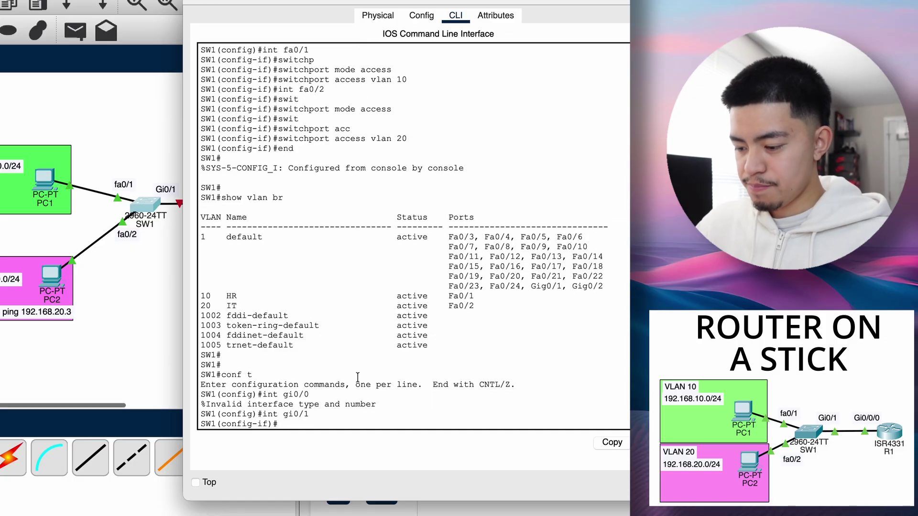
text(switchport mode)
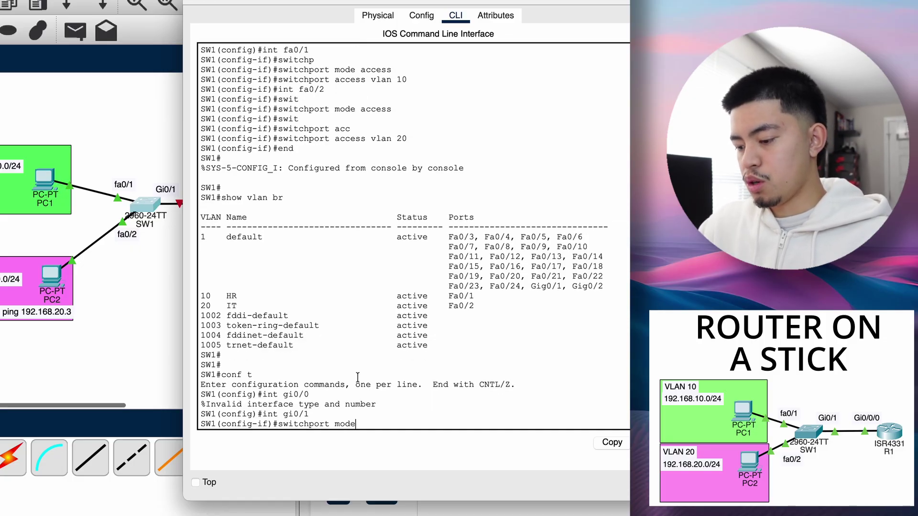
text( trunk)
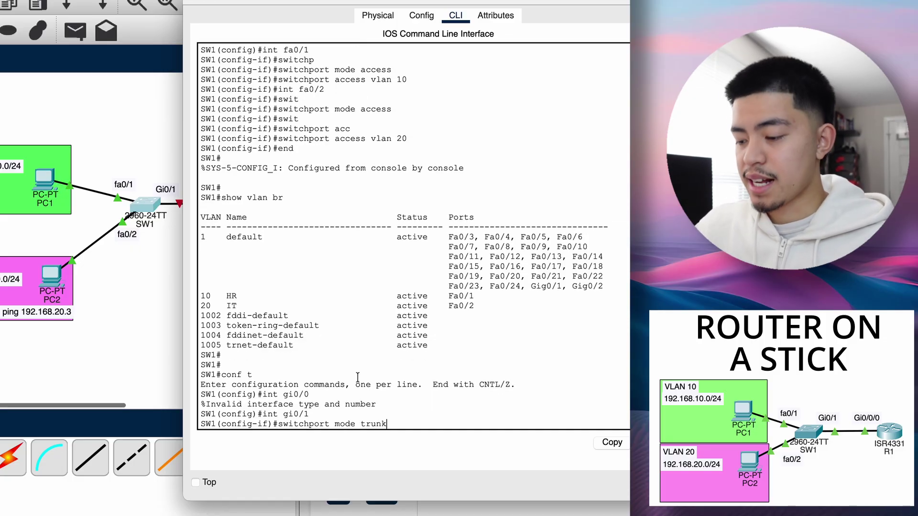
key(Return)
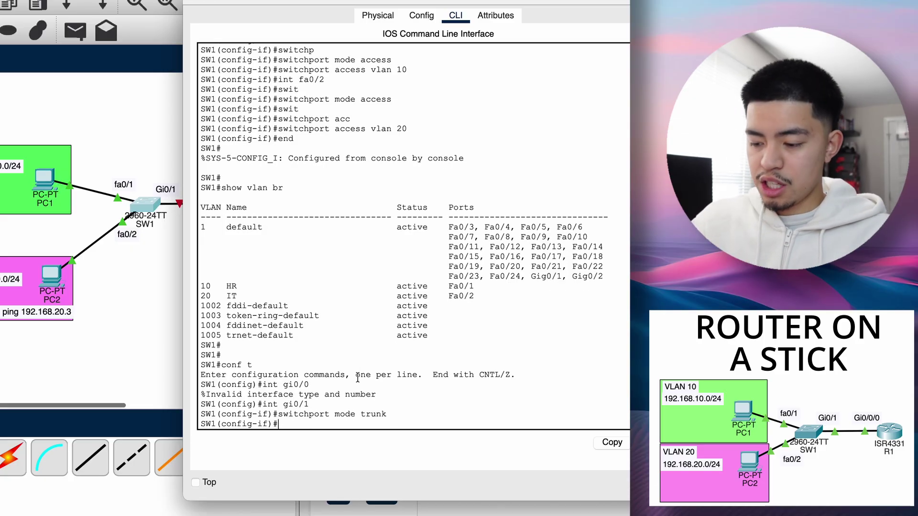
- Restrict the Gi0/1 trunk to allowed VLANs 10,20, correcting the list syntax
text(switchpor)
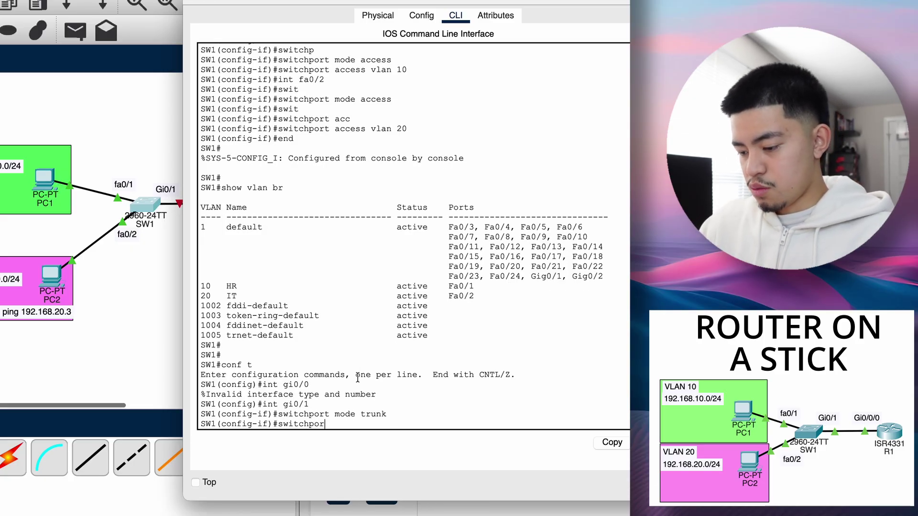
text(t allowed )
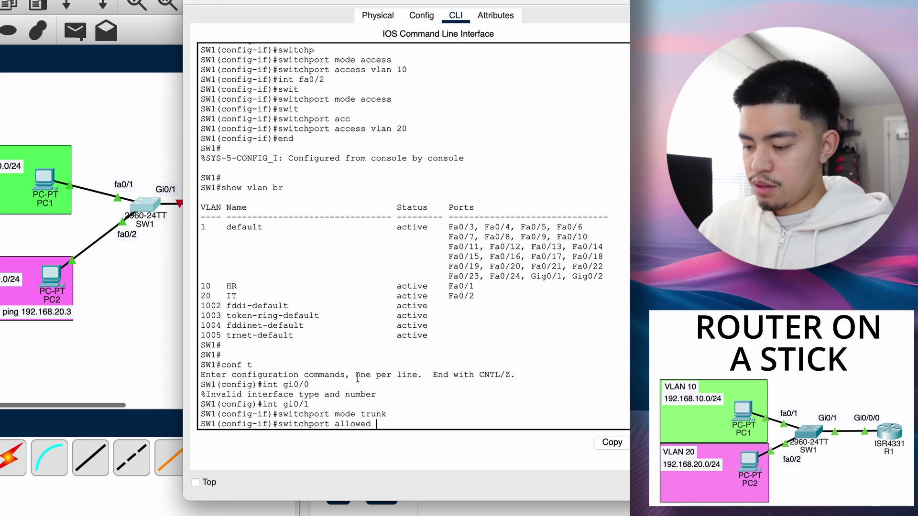
text(vlan)
key(BackSpace)
key(BackSpace)
key(BackSpace)
key(BackSpace)
key(BackSpace)
key(BackSpace)
key(BackSpace)
key(BackSpace)
key(BackSpace)
key(BackSpace)
key(BackSpace)
key(BackSpace)
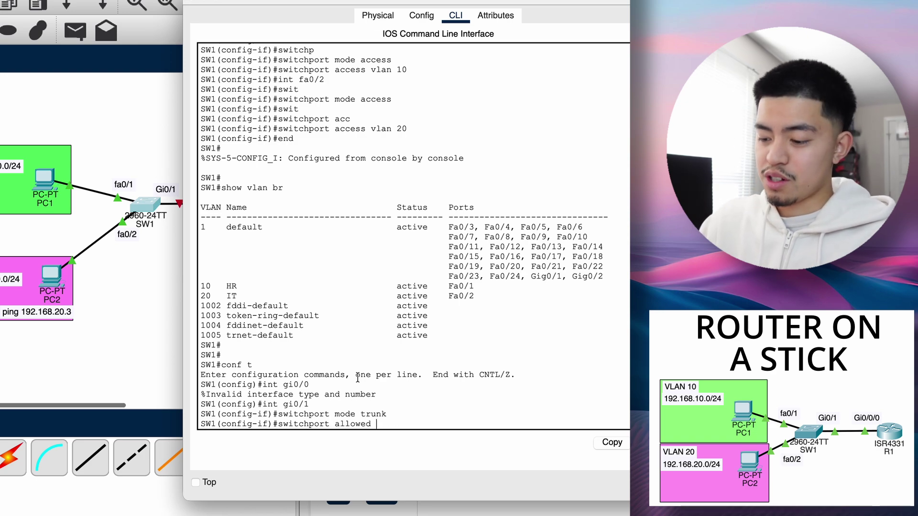
text(trunk allowed vlan )
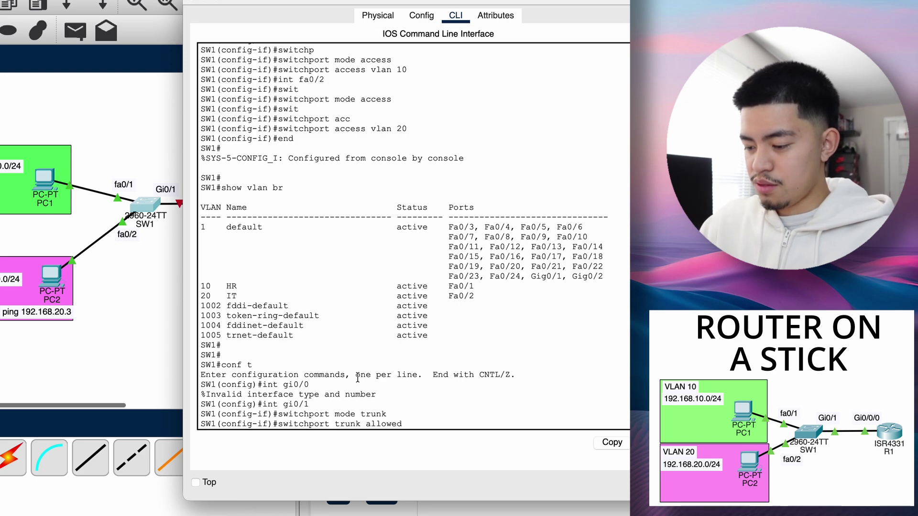
text(10, 20)
key(Return)
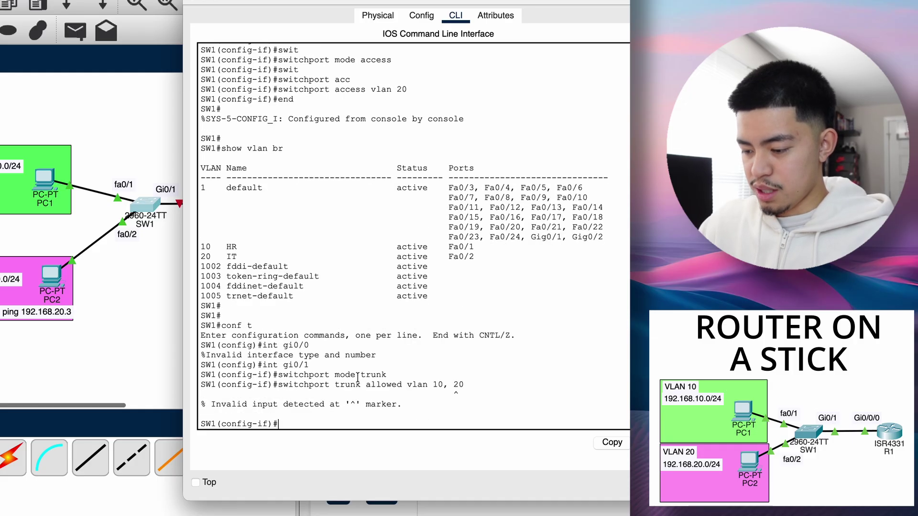
key(Up)
key(BackSpace)
key(BackSpace)
key(BackSpace)
key(BackSpace)
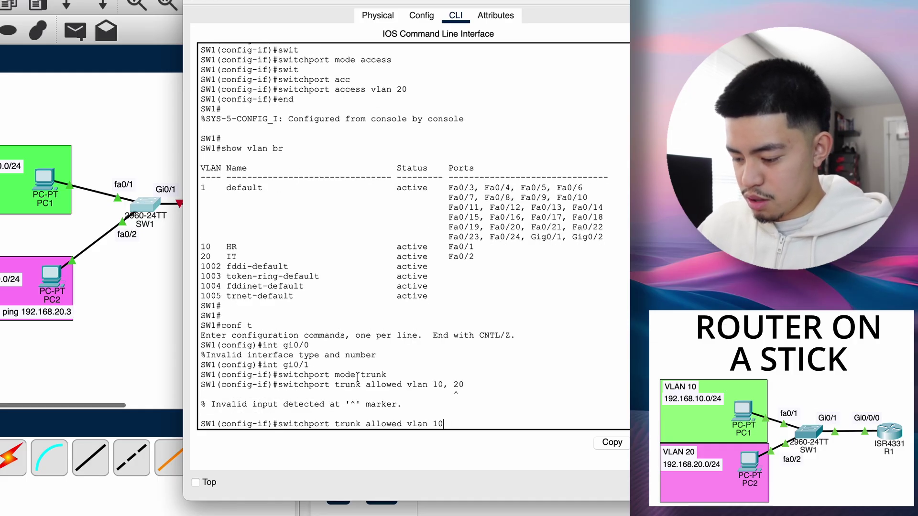
text(20)
key(Return)
key(Up)
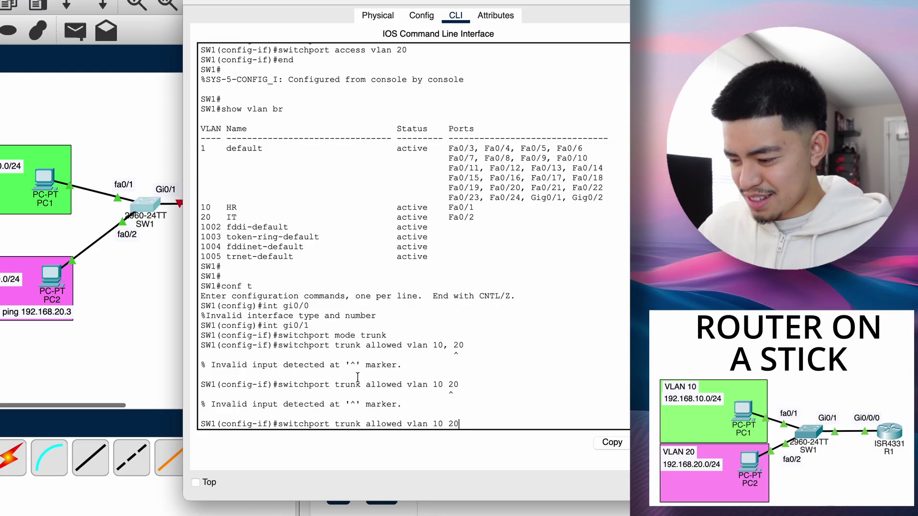
key(BackSpace)
key(BackSpace)
key(BackSpace)
text(,20)
key(Return)
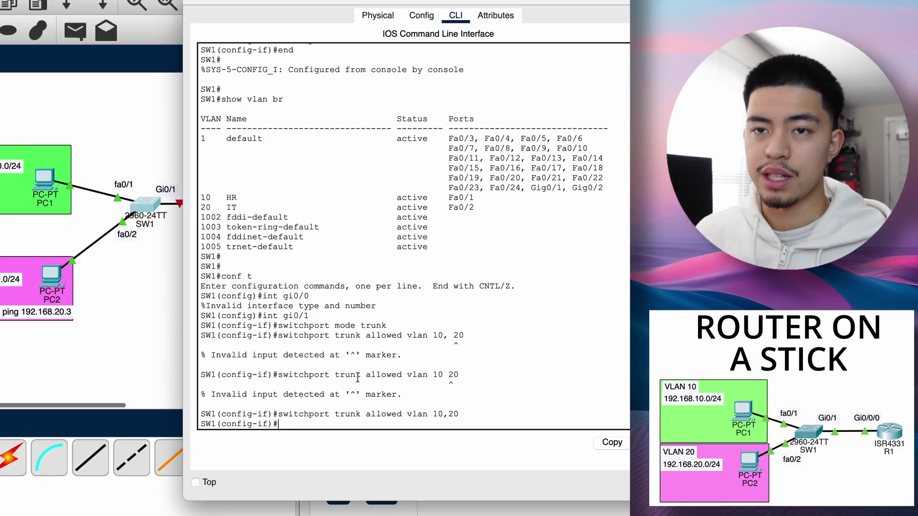
drag(367, 1, 358, 267)
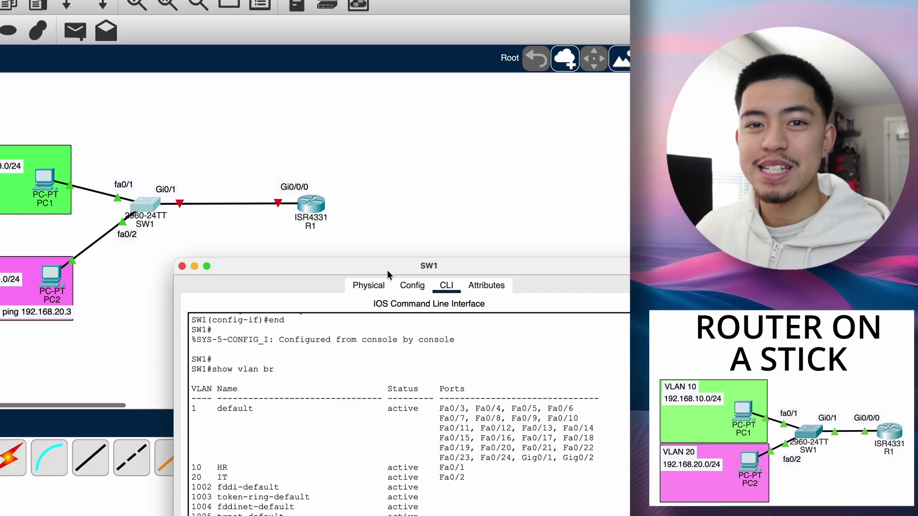
- Close SW1's window and give the router the hostname R1 from its CLI
drag(387, 270, 396, 6)
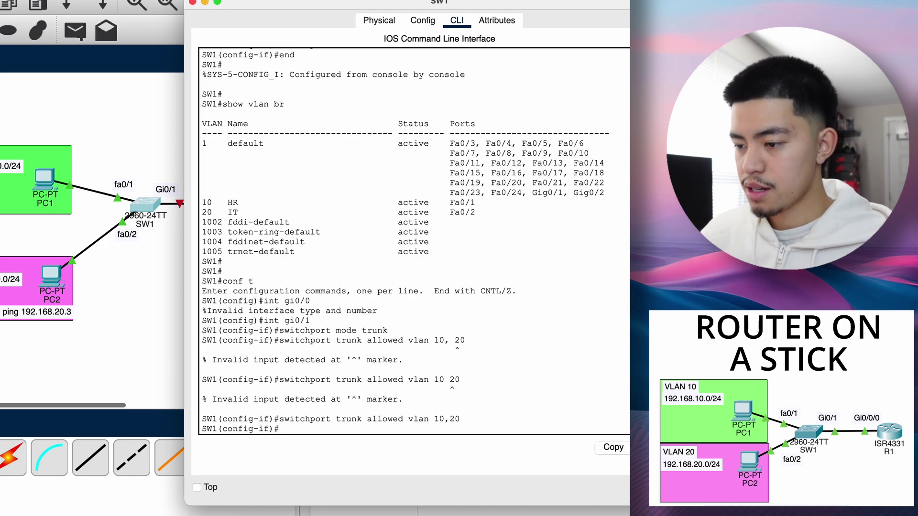
click(193, 3)
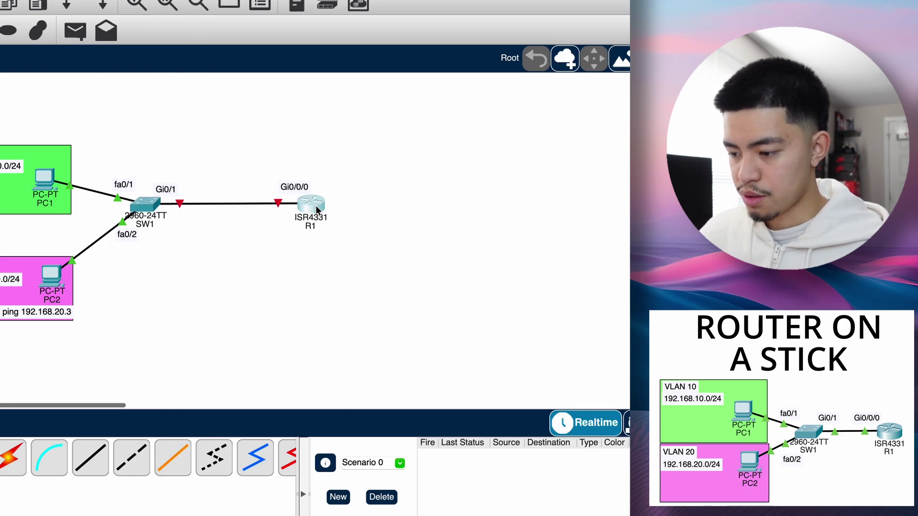
click(315, 205)
click(446, 25)
text(conf t)
key(Return)
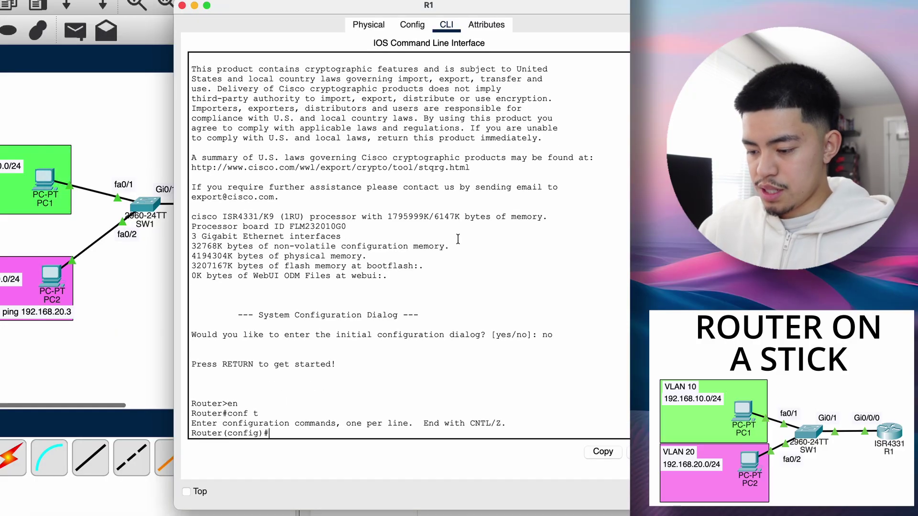
text(hostname R1)
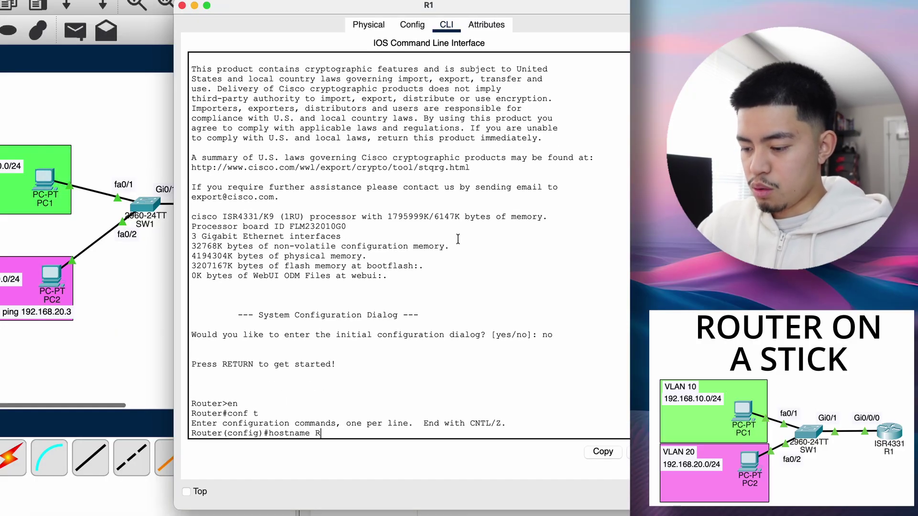
key(Return)
- Bring R1's Gi0/0/0 interface up with no shutdown
click(385, 339)
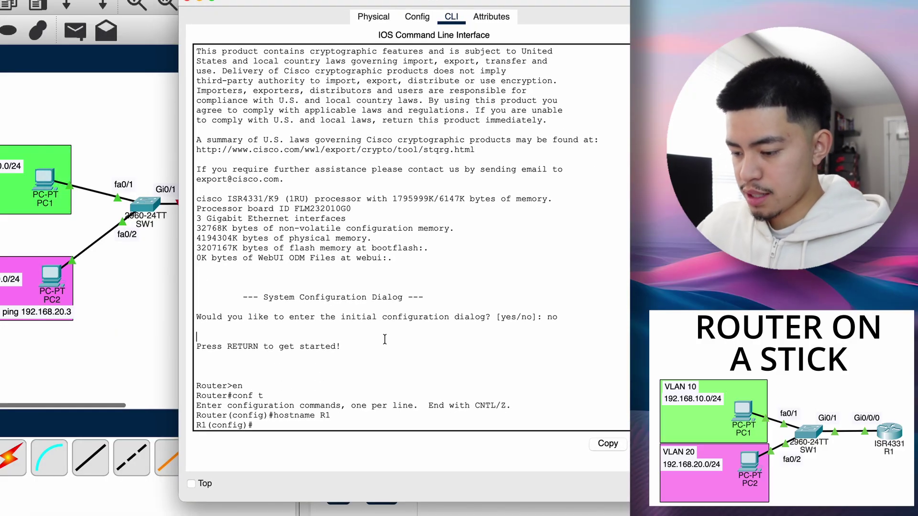
text(int )
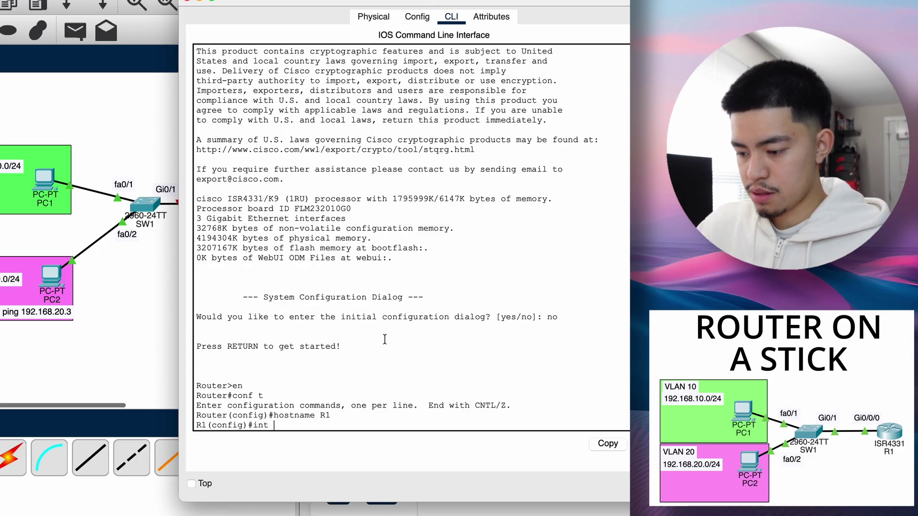
text(gi0/0/0)
key(Return)
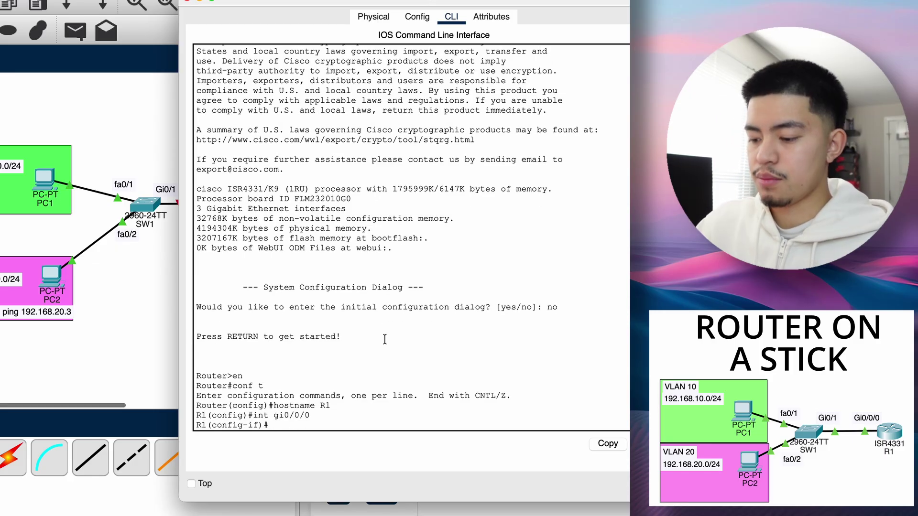
text(no shut)
key(Return)
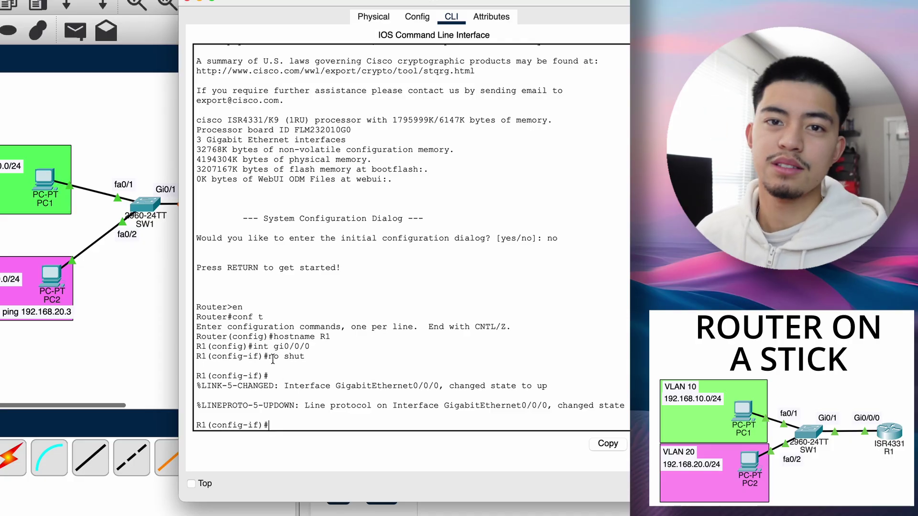
text(exit)
key(Return)
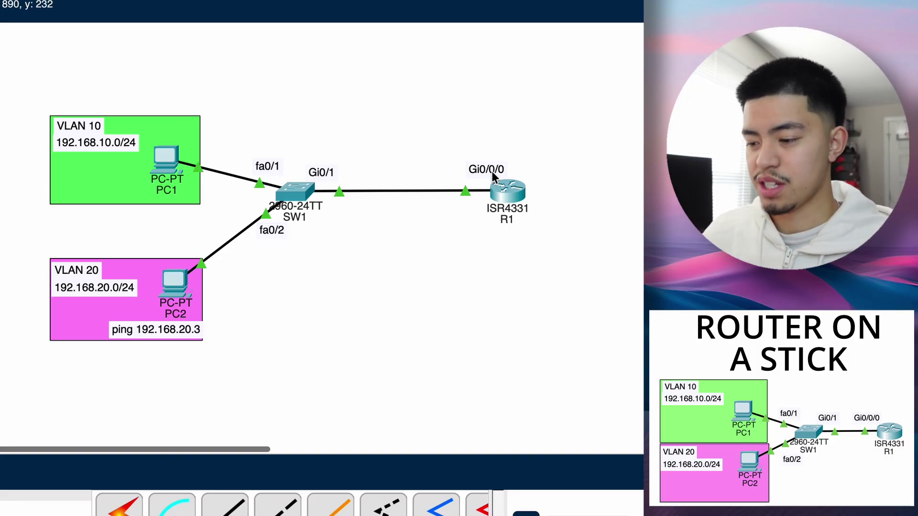
- Create sub-interface Gi0/0/0.10 on R1 and note the config-subif prompt
click(509, 189)
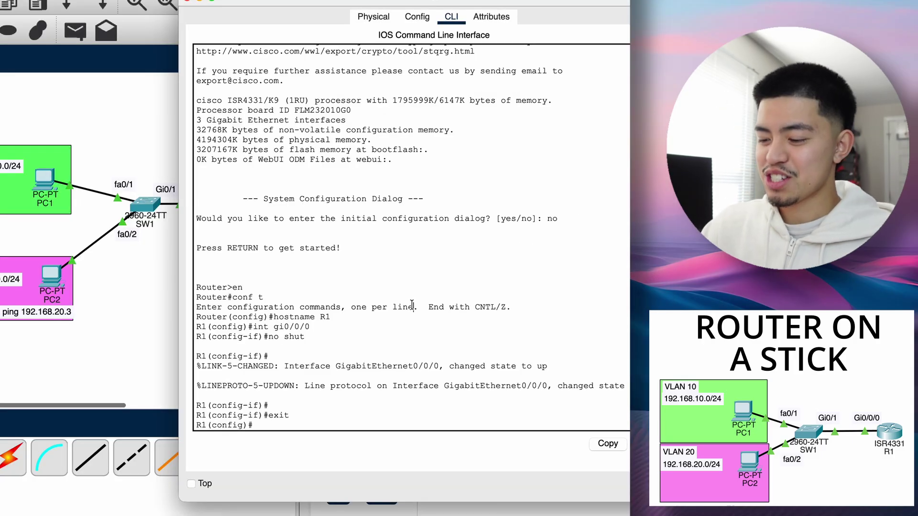
text(int )
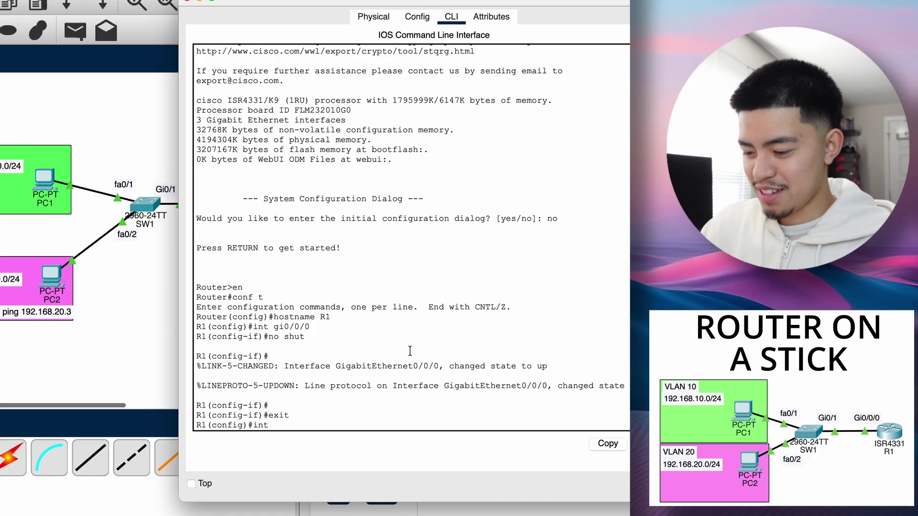
text(gi)
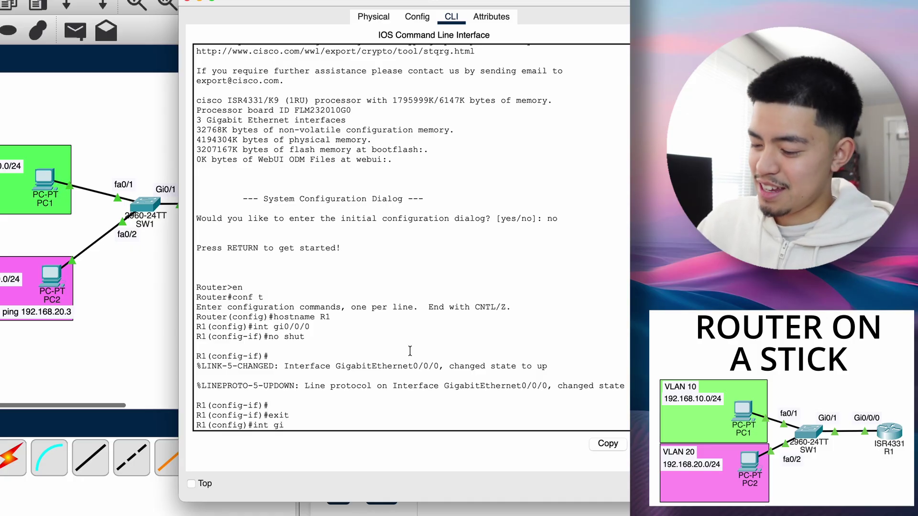
text(0/0/)
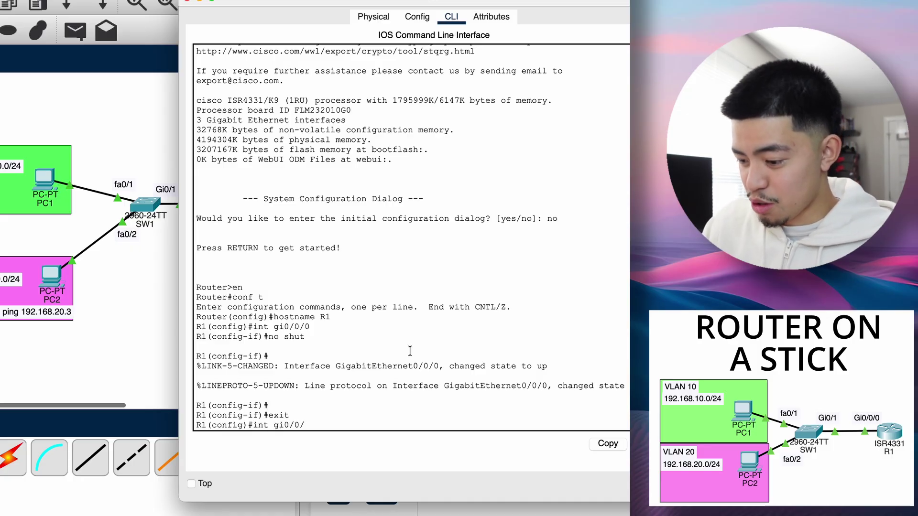
text(0)
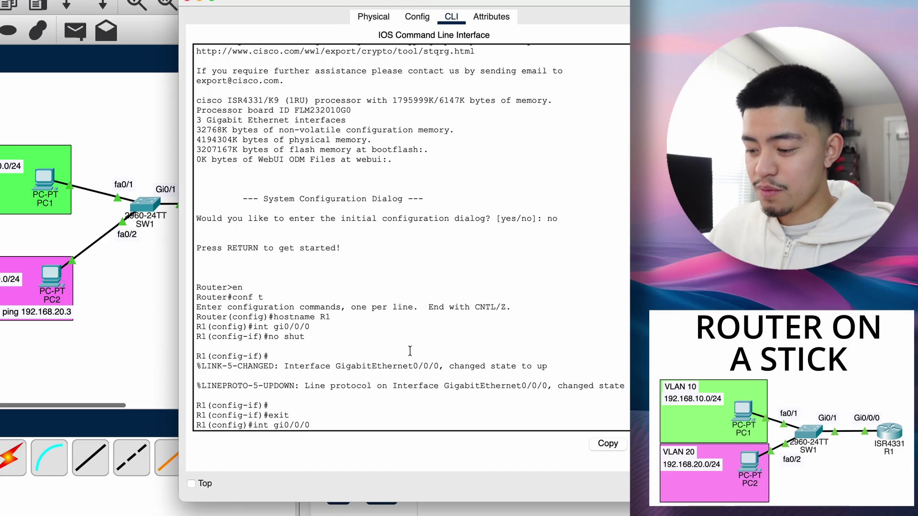
text(.1)
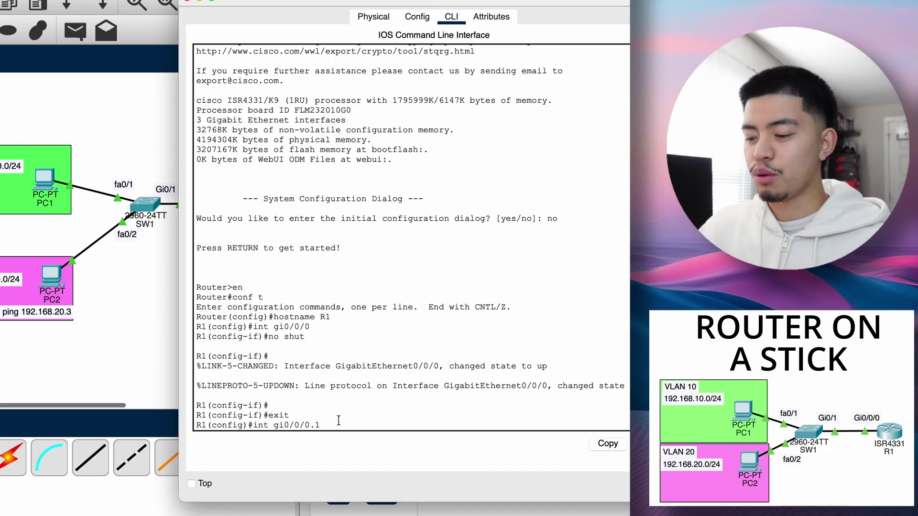
text(0)
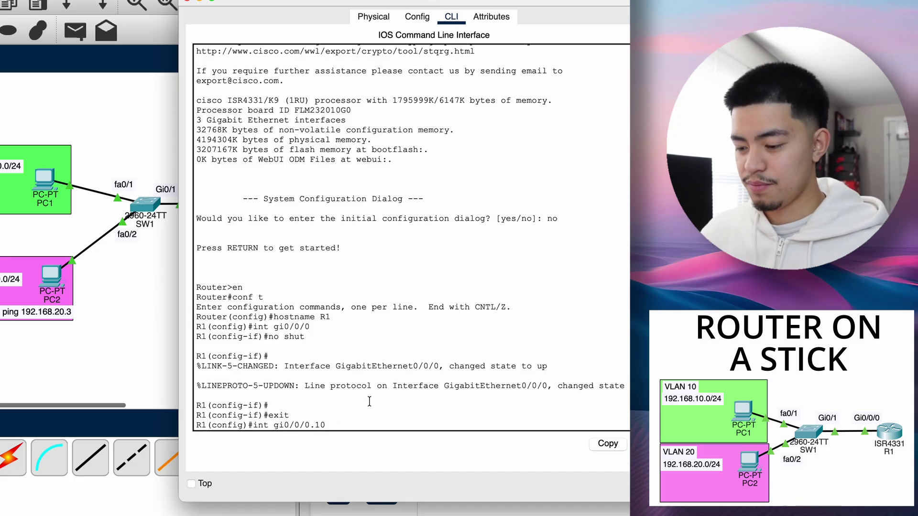
key(Return)
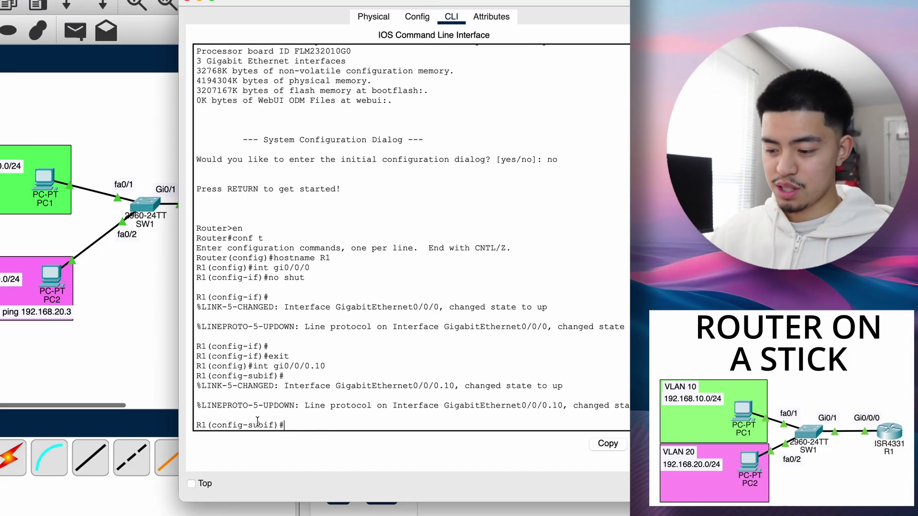
drag(212, 425, 264, 425)
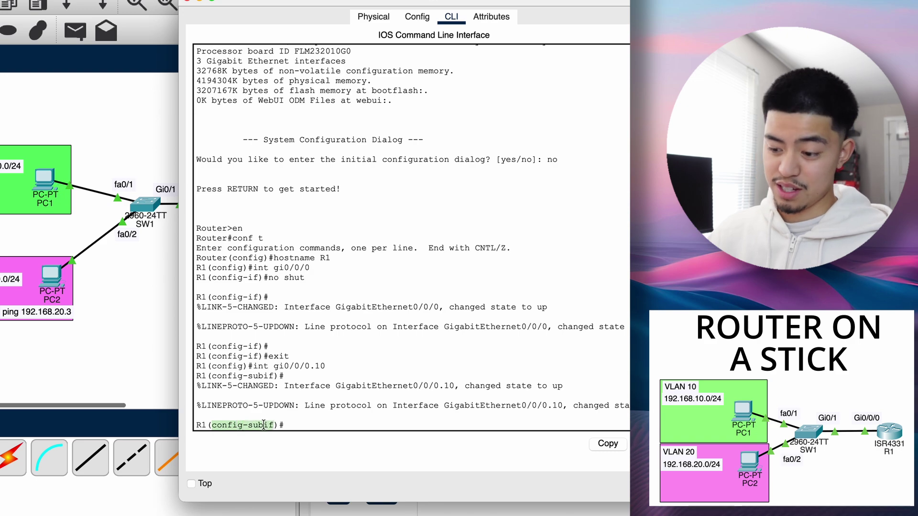
click(318, 424)
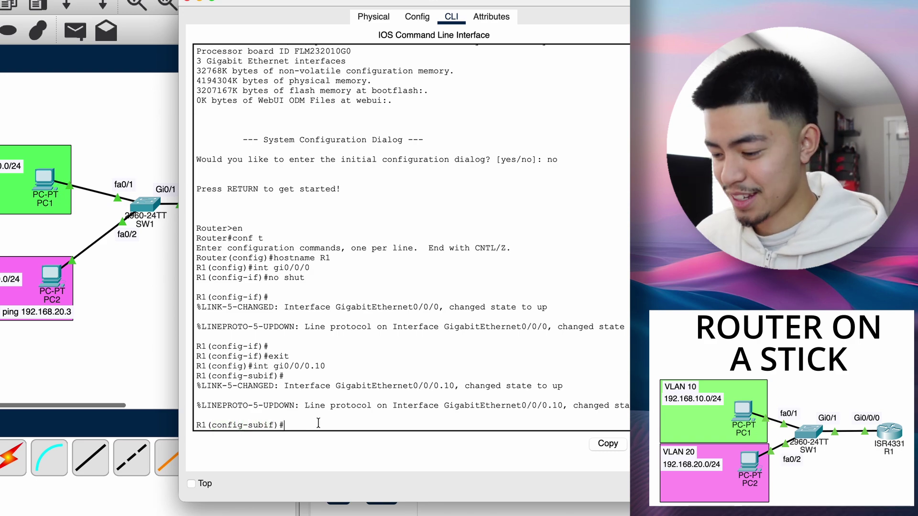
- Set encapsulation dot1Q 10 on Gi0/0/0.10, using the help listing
text(?)
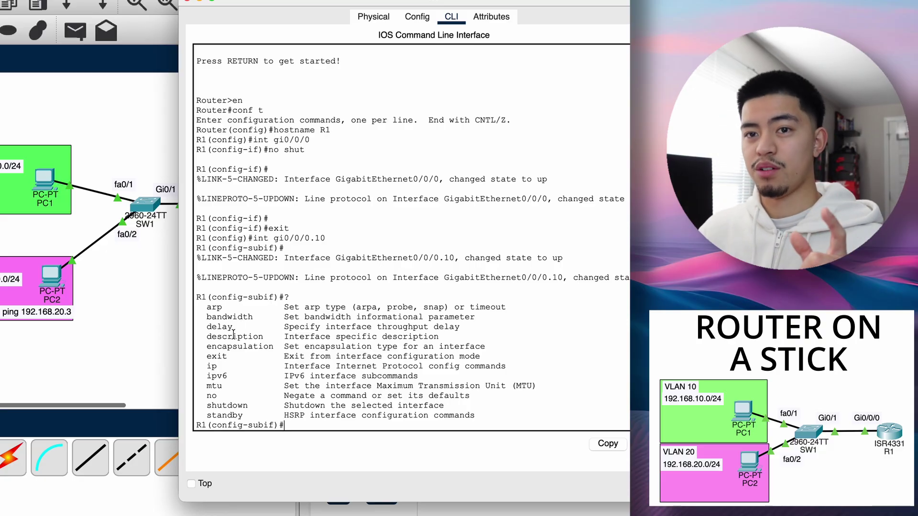
double_click(236, 346)
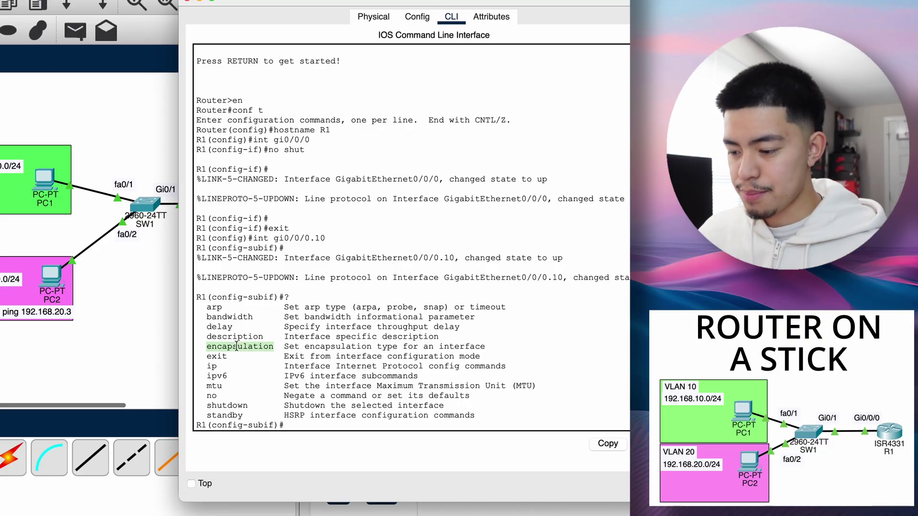
click(345, 419)
text(enca)
key(Tab)
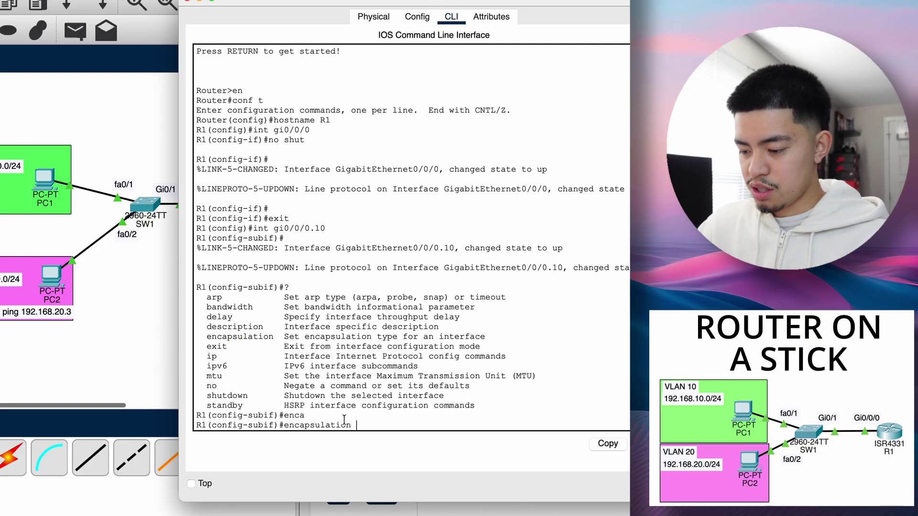
text(dot)
key(Tab)
text(?)
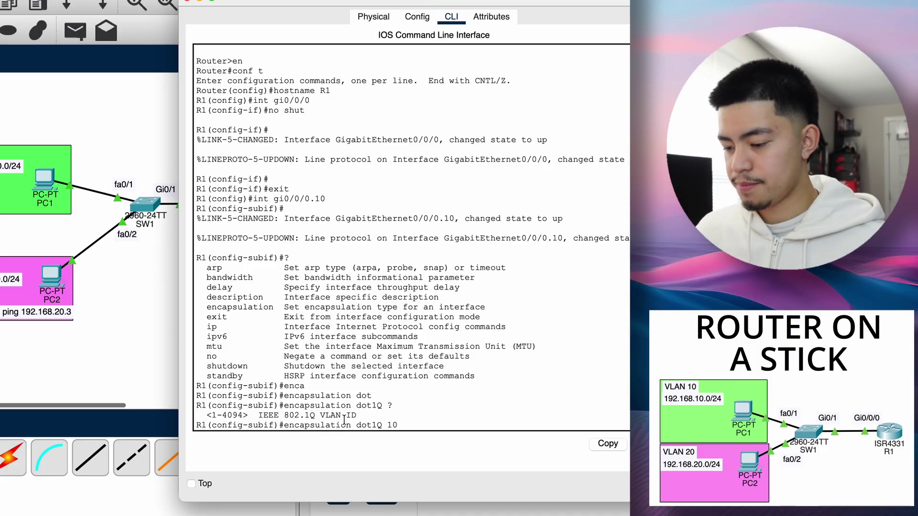
key(Return)
- Assign 192.168.10.1 255.255.255.0 to sub-interface Gi0/0/0.10
text(ip)
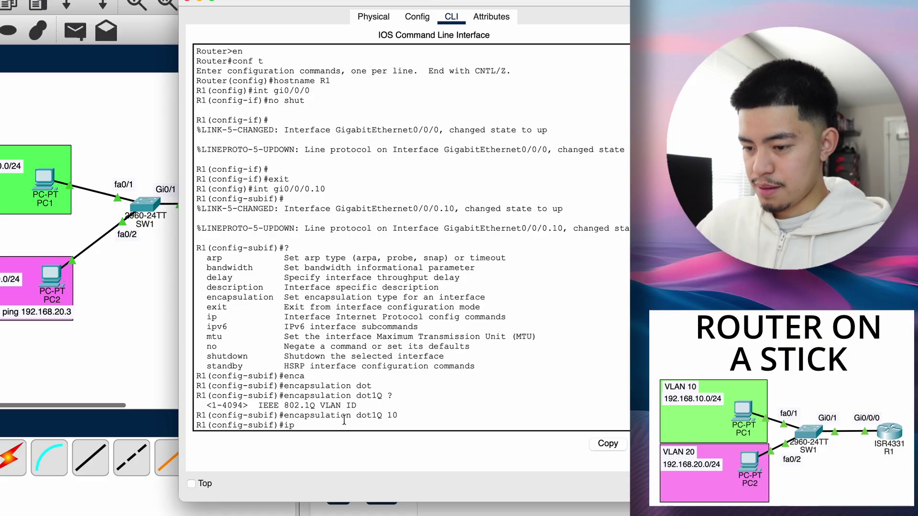
text( add 192)
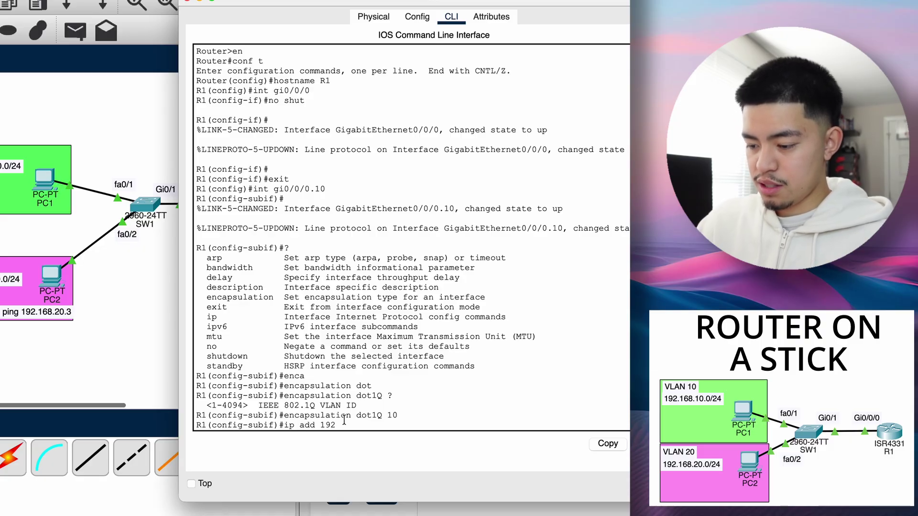
text(.168.10)
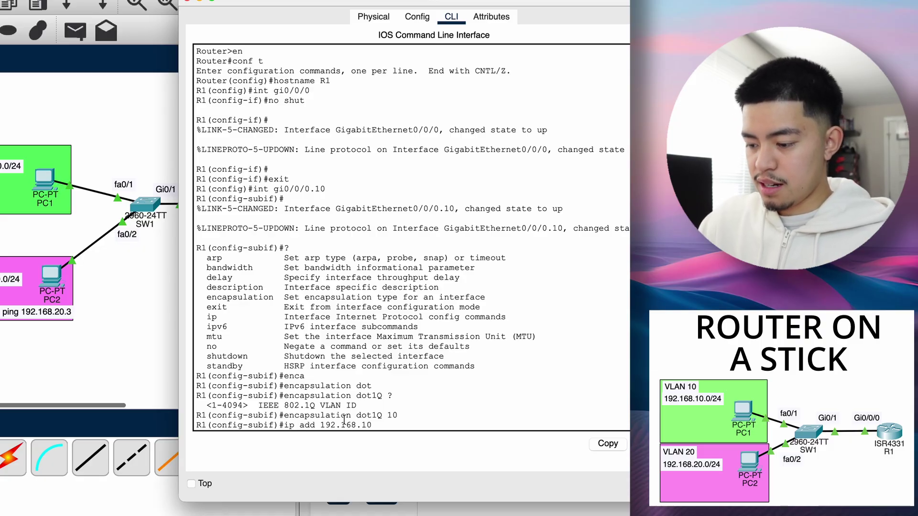
text(.1 255.255.255.0)
key(Return)
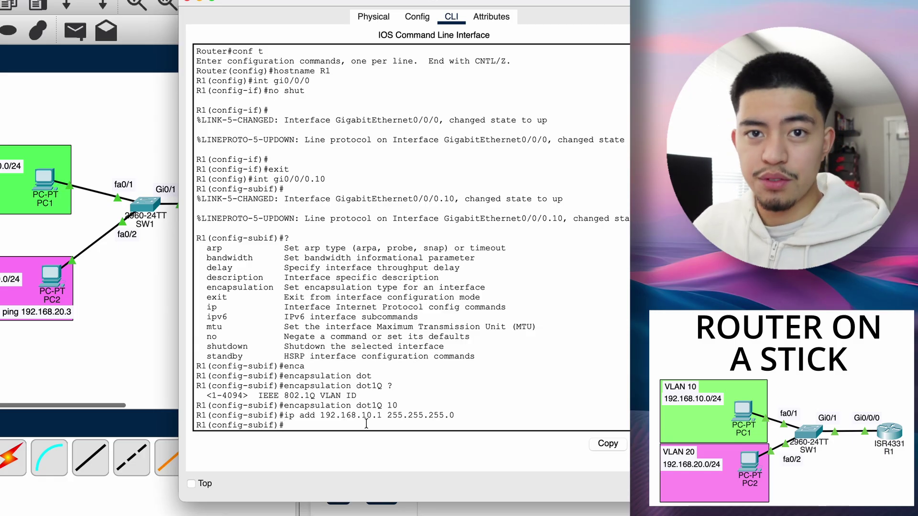
text(int )
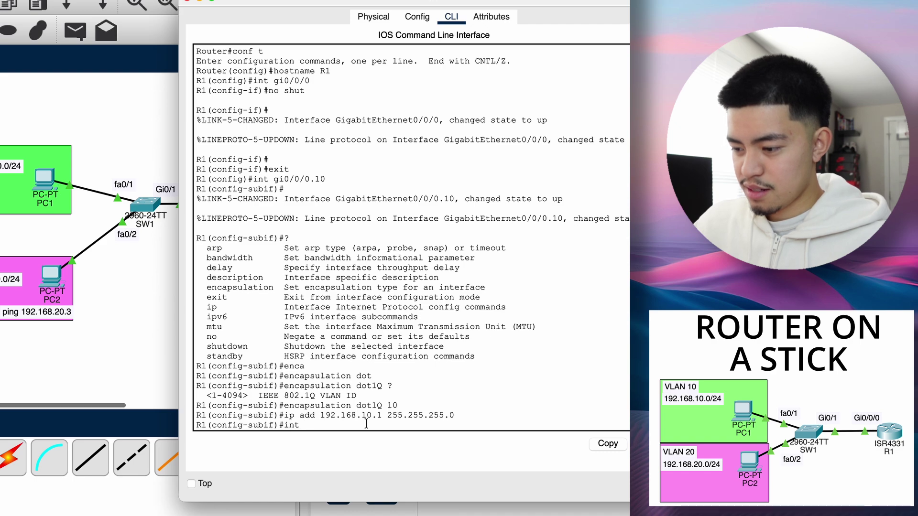
text(gi0/0/)
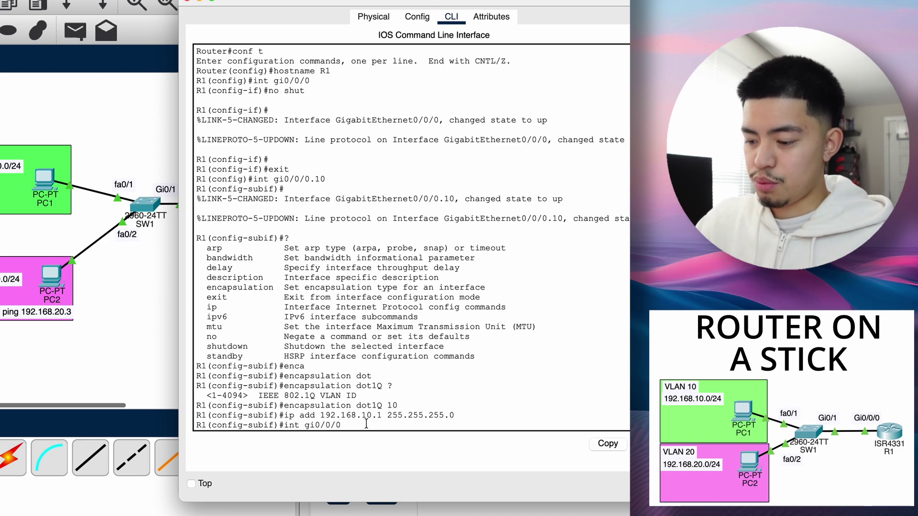
text(0.20)
- Create Gi0/0/0.20 with encapsulation dot1Q 20 and address 192.168.20.1 255.255.255.0
key(Return)
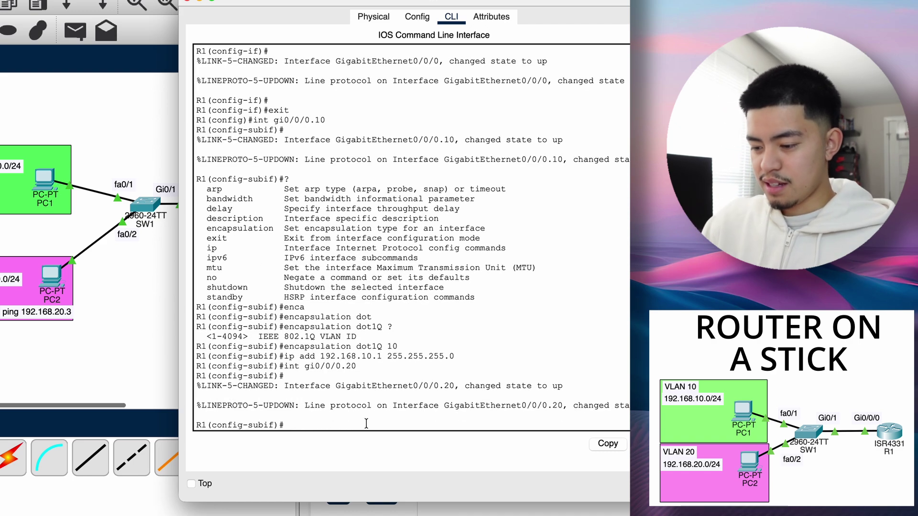
text(en)
key(Tab)
text(dot)
key(Tab)
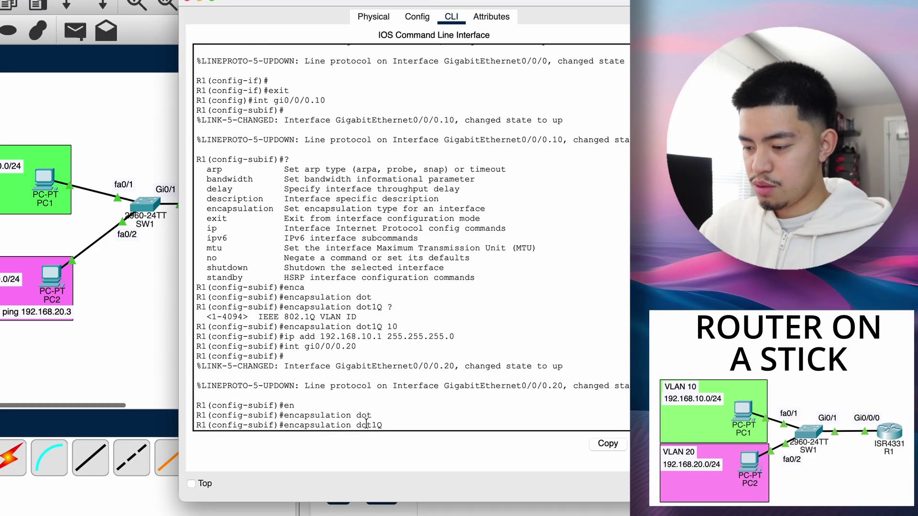
text(20)
key(Return)
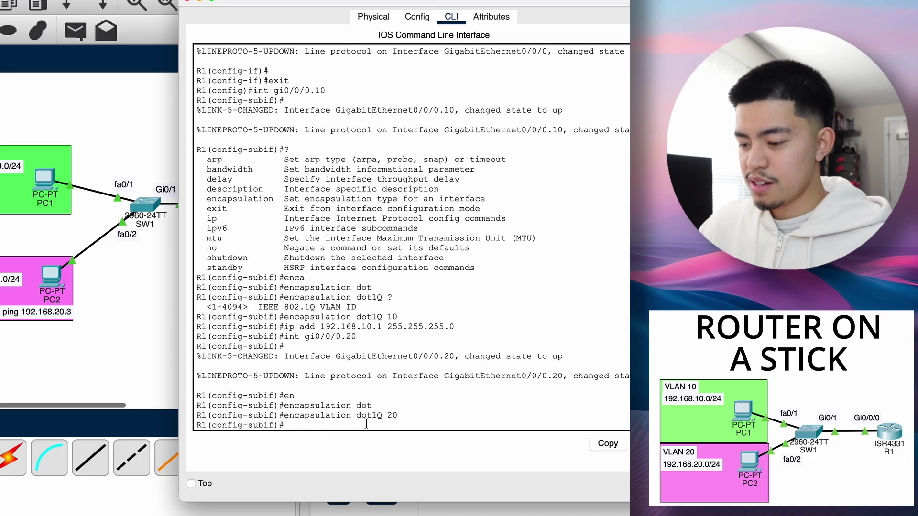
text(ip add 192.)
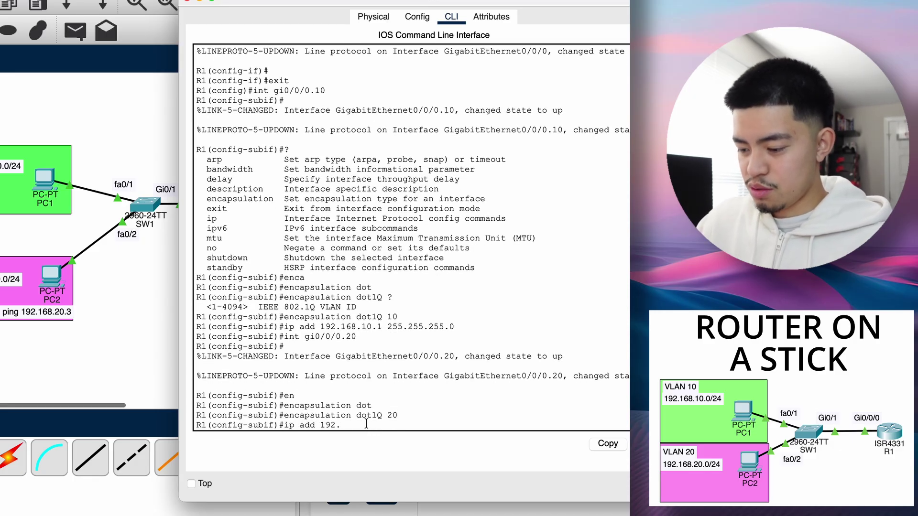
text(168.20)
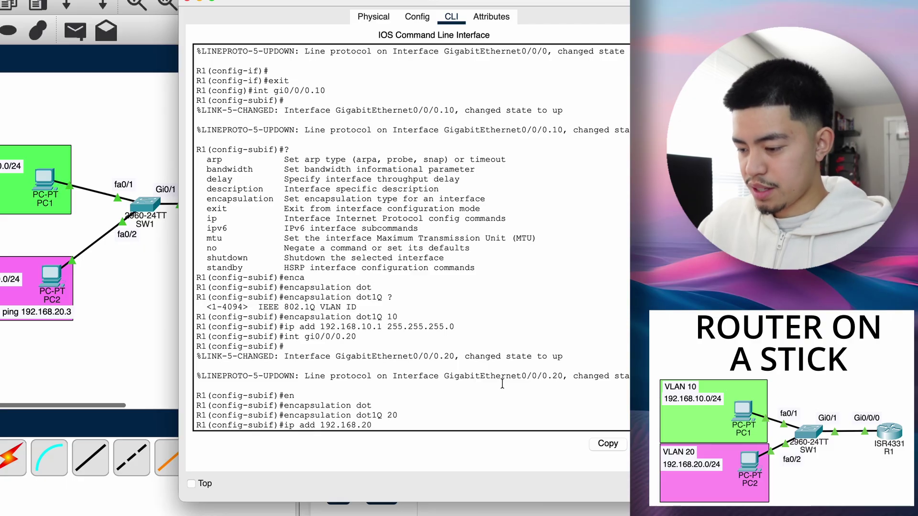
text(.1 255.2)
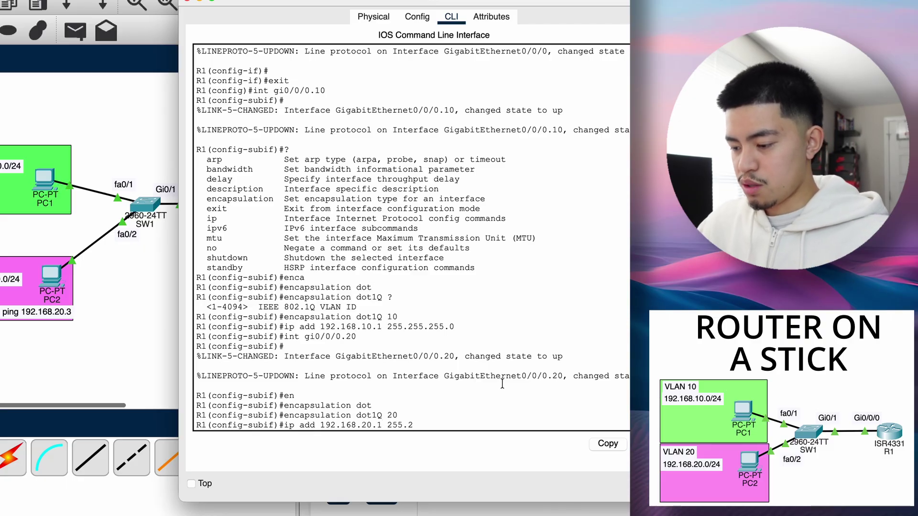
text(55.255)
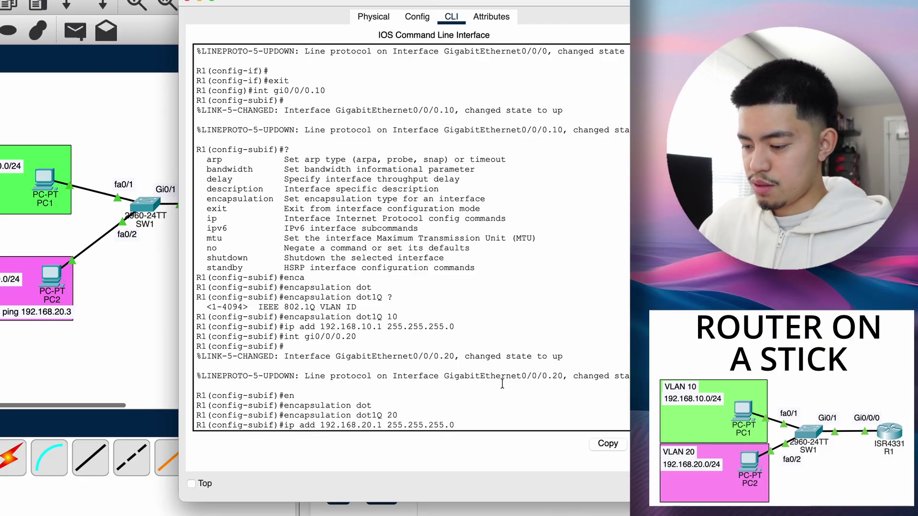
text(.0)
key(Return)
key(Return)
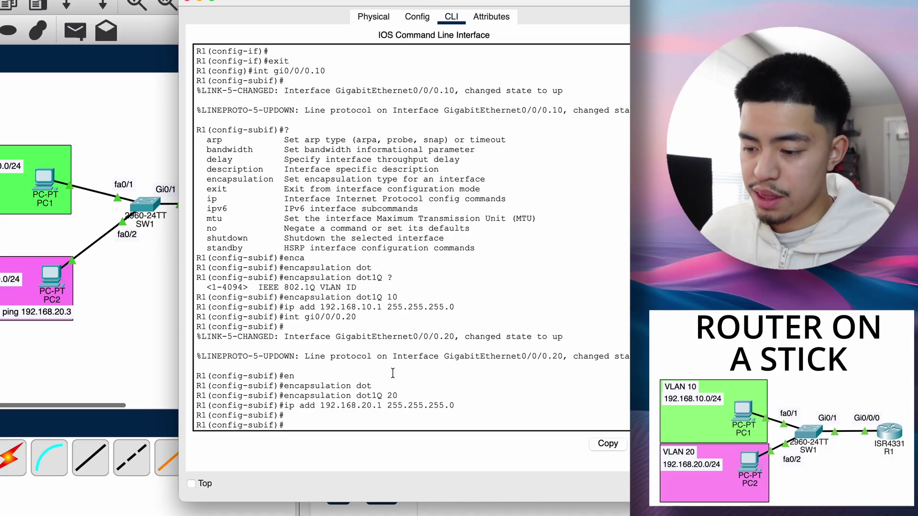
- Address PC1 as 192.168.10.3 with default gateway 192.168.10.1
click(104, 122)
drag(250, 171, 303, 217)
click(272, 291)
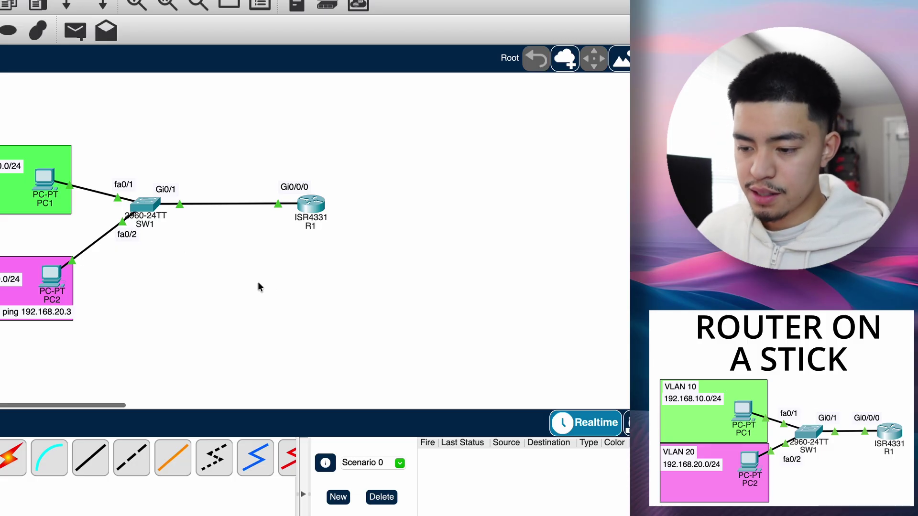
click(44, 180)
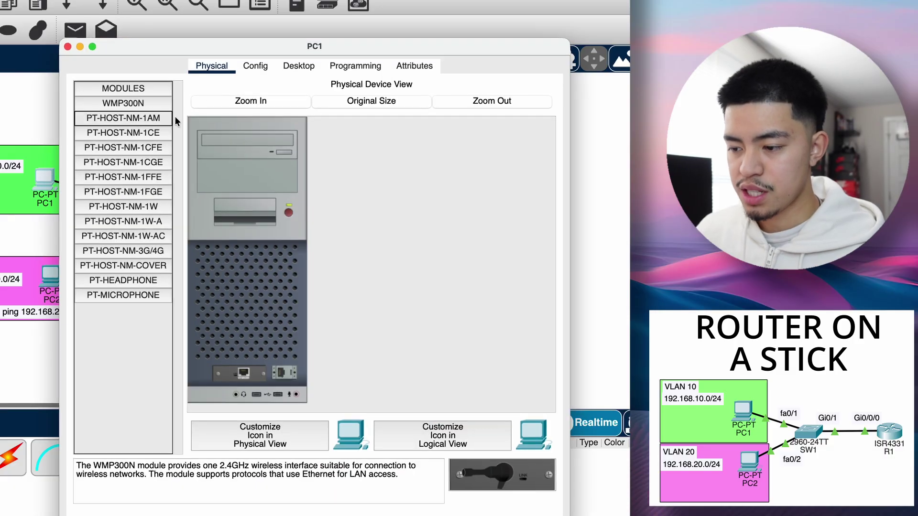
click(299, 66)
click(118, 123)
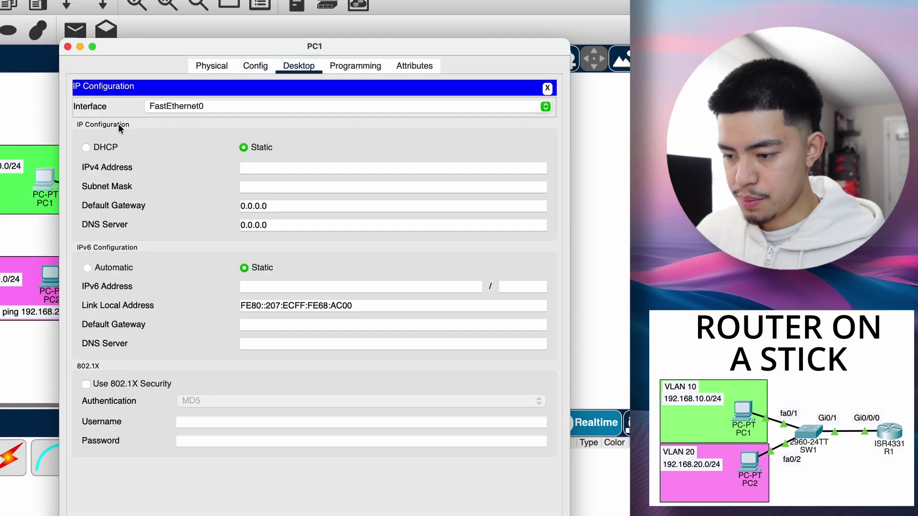
click(283, 167)
text(192.168.10.3)
key(Tab)
key(Tab)
text(192.168)
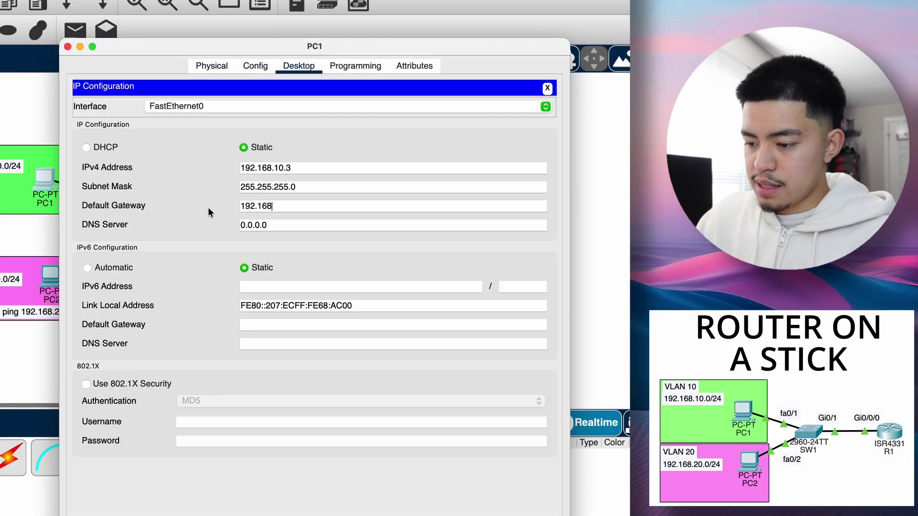
text(.10.1)
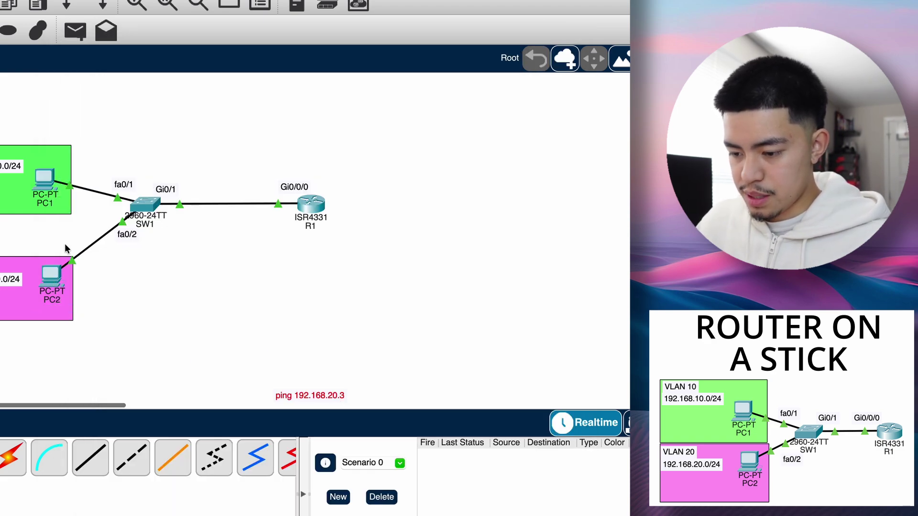
- Address PC2 as 192.168.20.3, mask 255.255.255.0, gateway 192.168.20.1
click(53, 277)
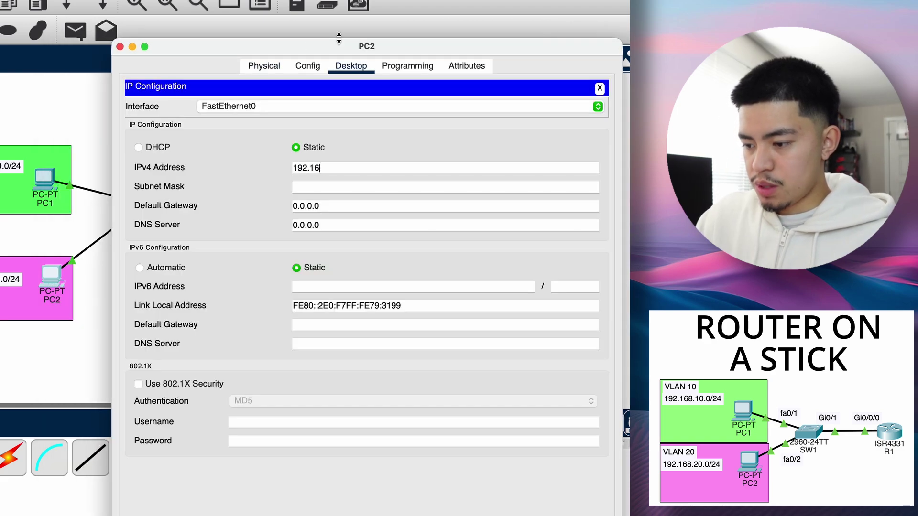
text(8)
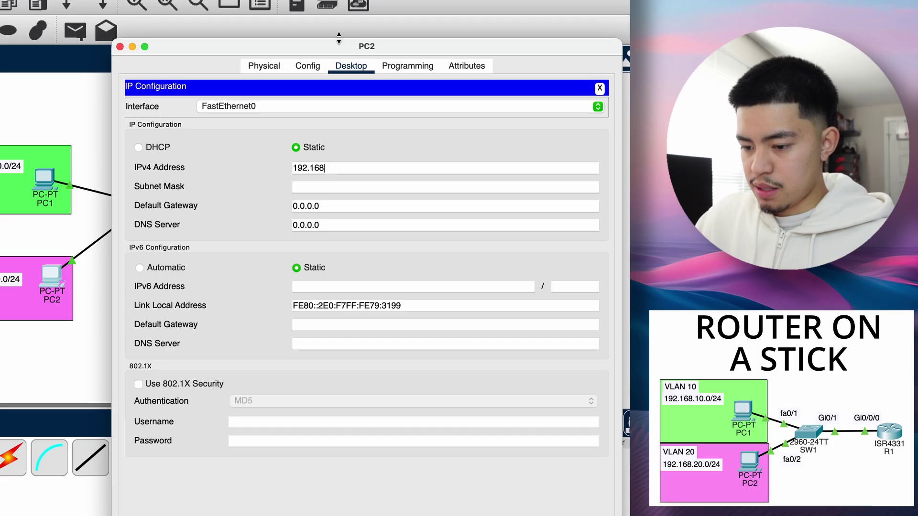
text(.20.3)
key(Tab)
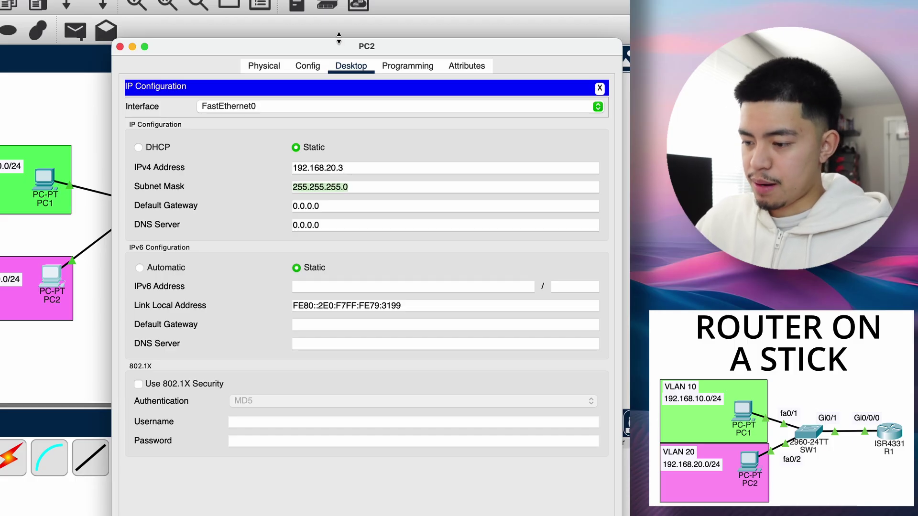
key(Tab)
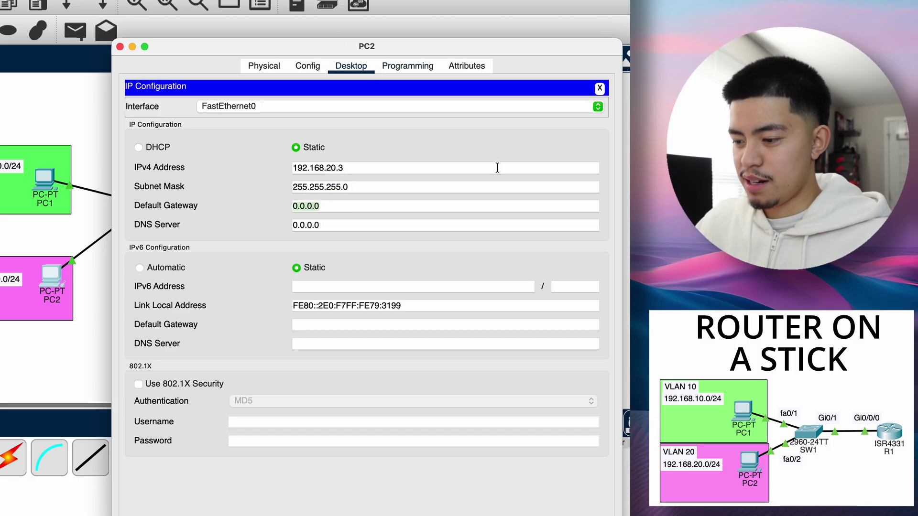
text(192.168.20.1)
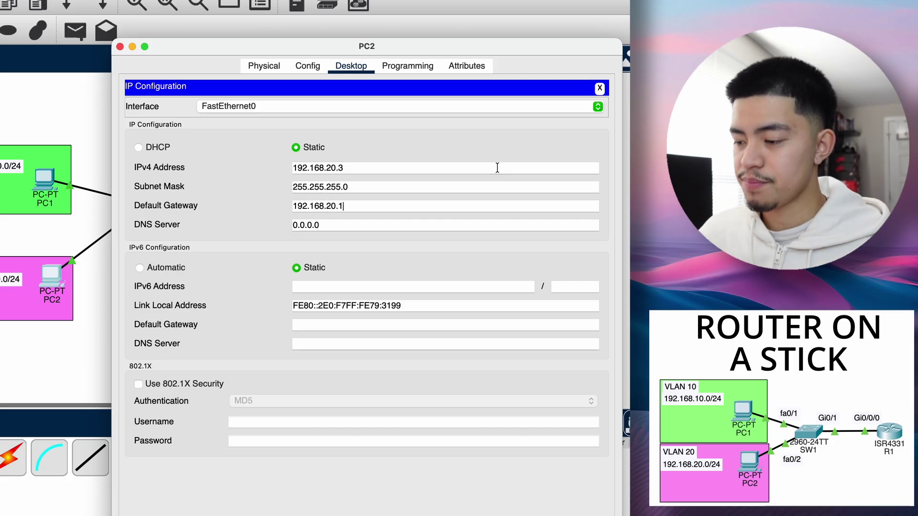
click(601, 92)
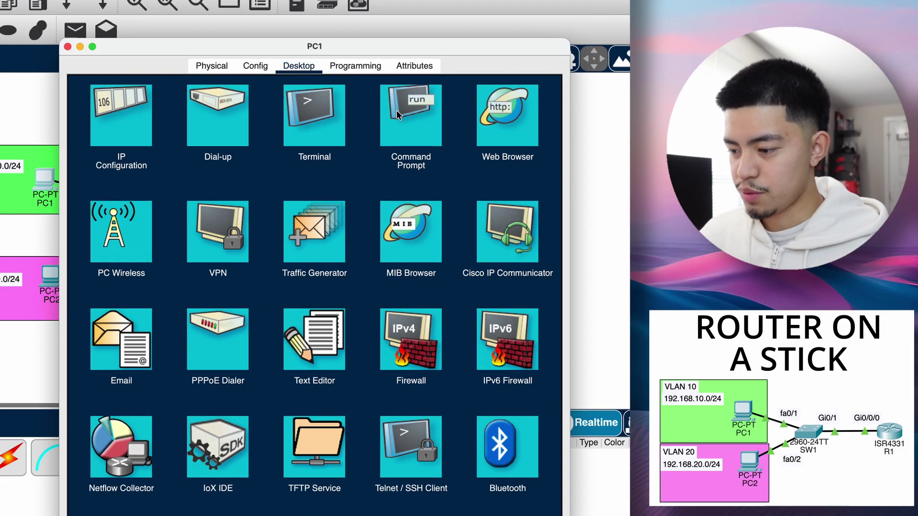
- From PC1's command prompt, ping 192.168.20.3 and get 3 of 4 replies
click(389, 142)
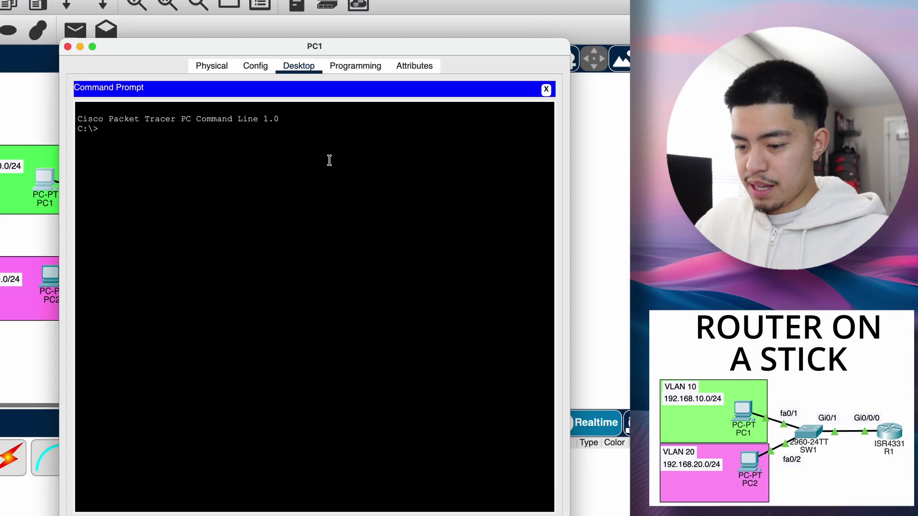
text(ping 293.2)
key(BackSpace)
key(BackSpace)
key(BackSpace)
key(BackSpace)
key(BackSpace)
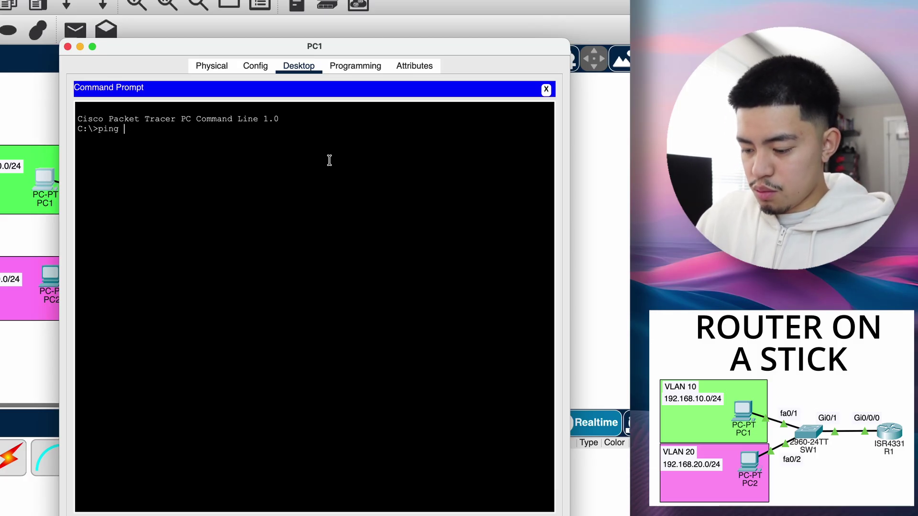
text(192.168.20.3)
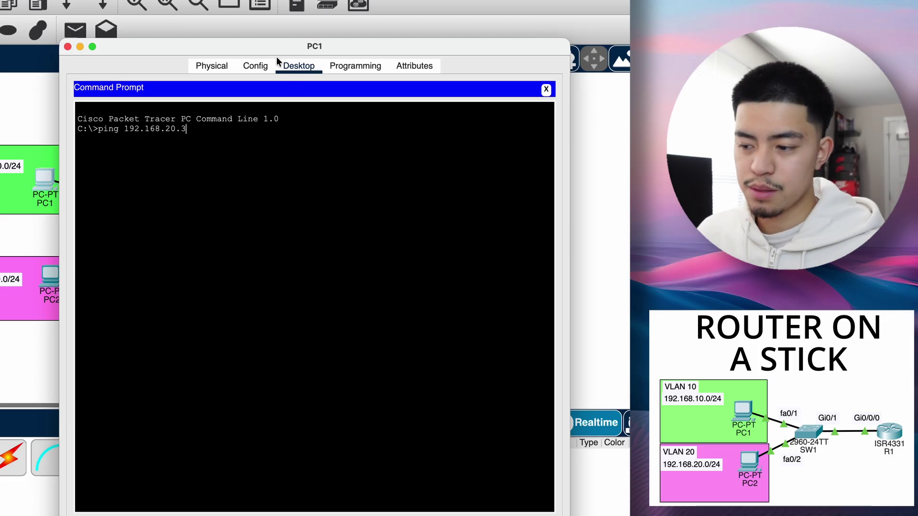
drag(275, 53, 249, 55)
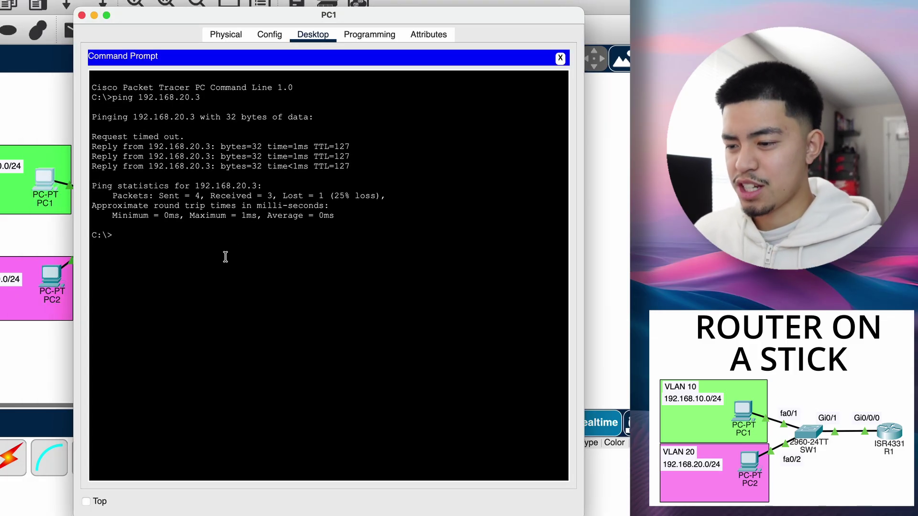
click(162, 236)
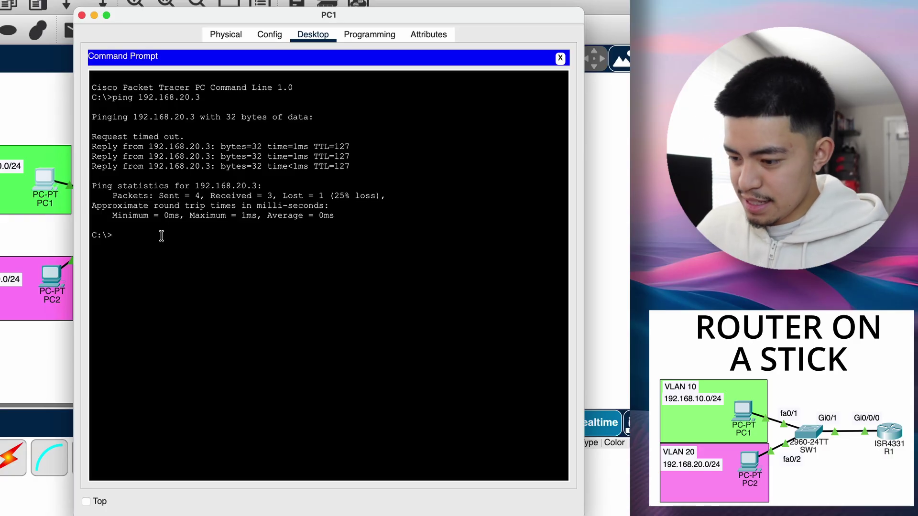
key(Up)
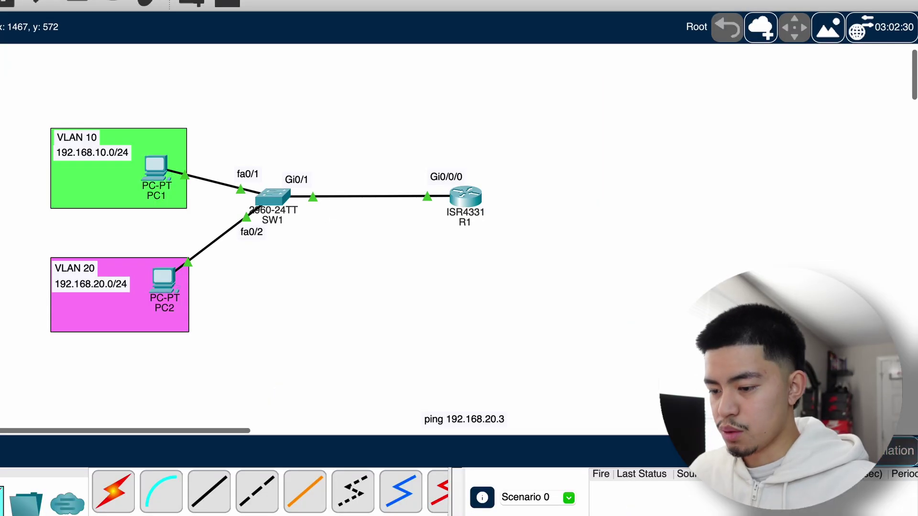
- In simulation mode, step the ping from PC1 through SW1 and R1 to PC2
click(899, 450)
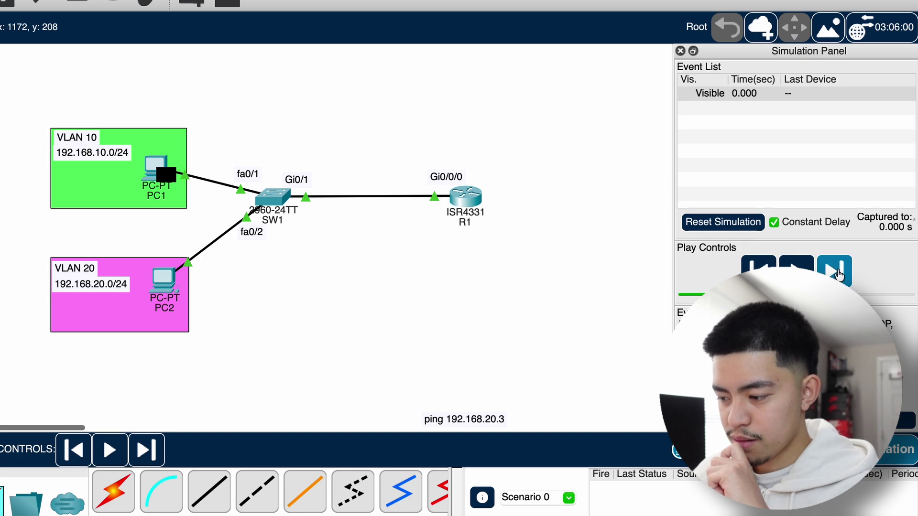
click(836, 273)
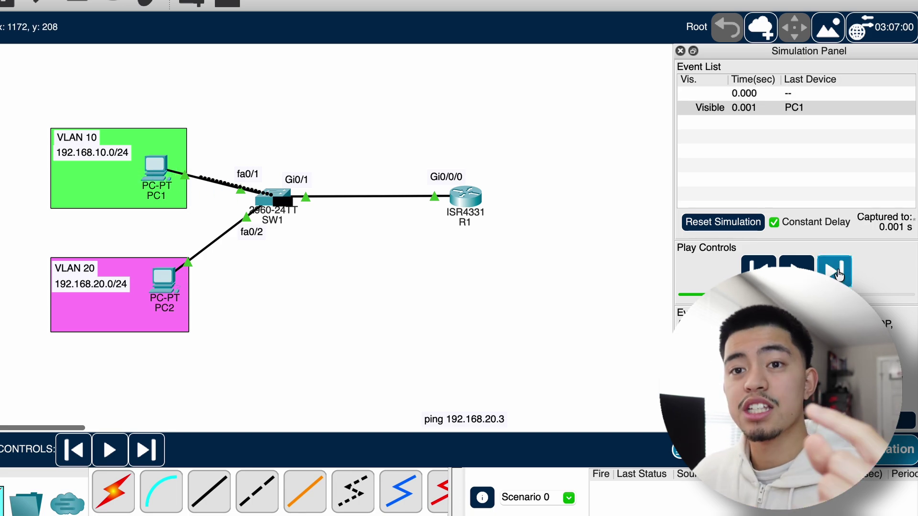
click(837, 273)
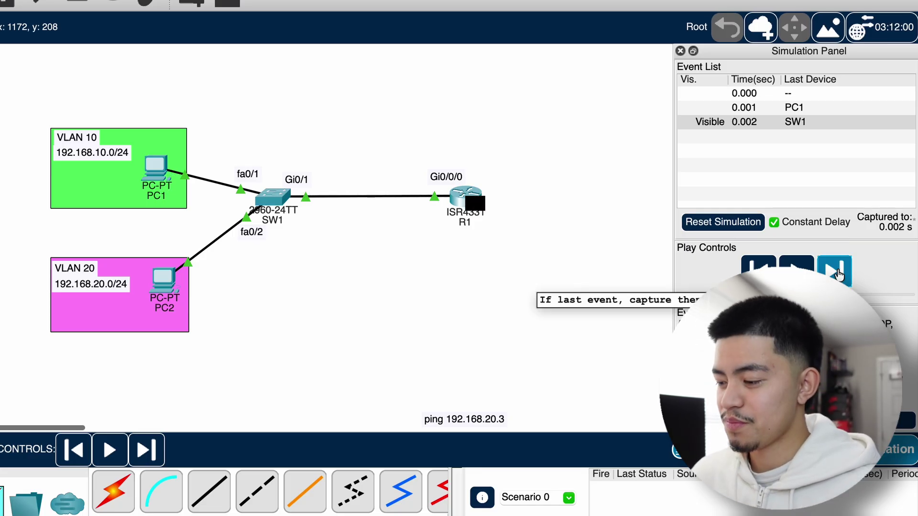
click(837, 273)
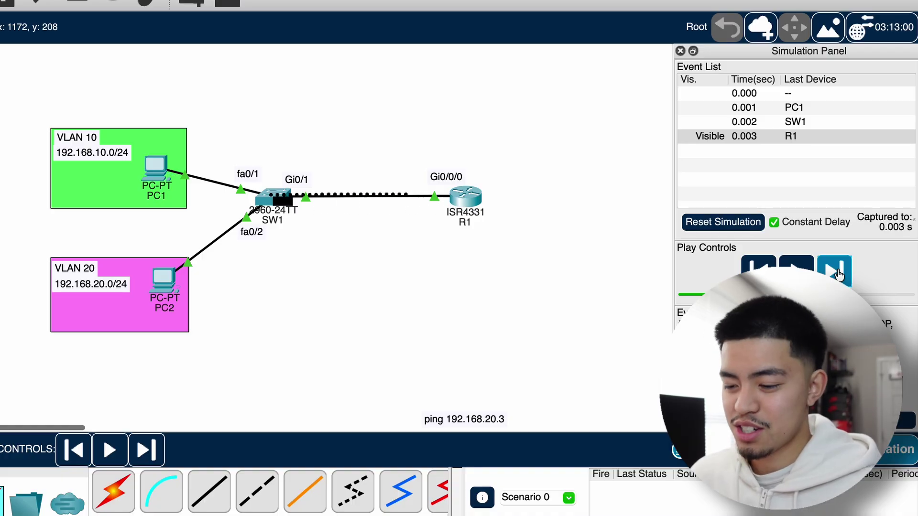
click(837, 273)
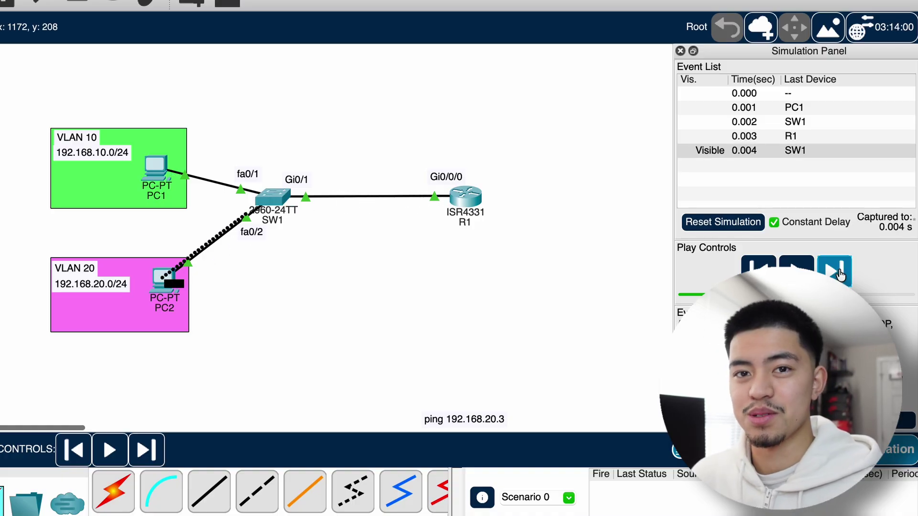
- Step the reply from PC2 back through SW1, R1 and SW1 to PC1
click(838, 273)
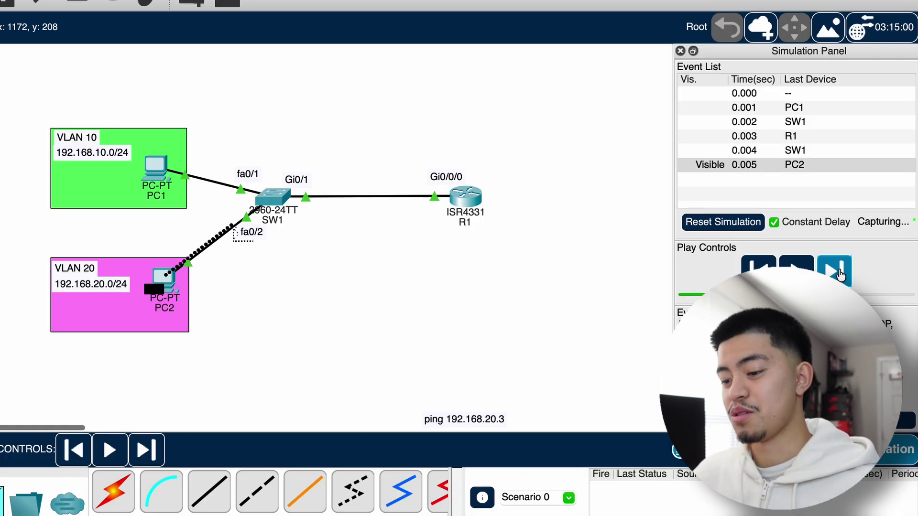
click(837, 273)
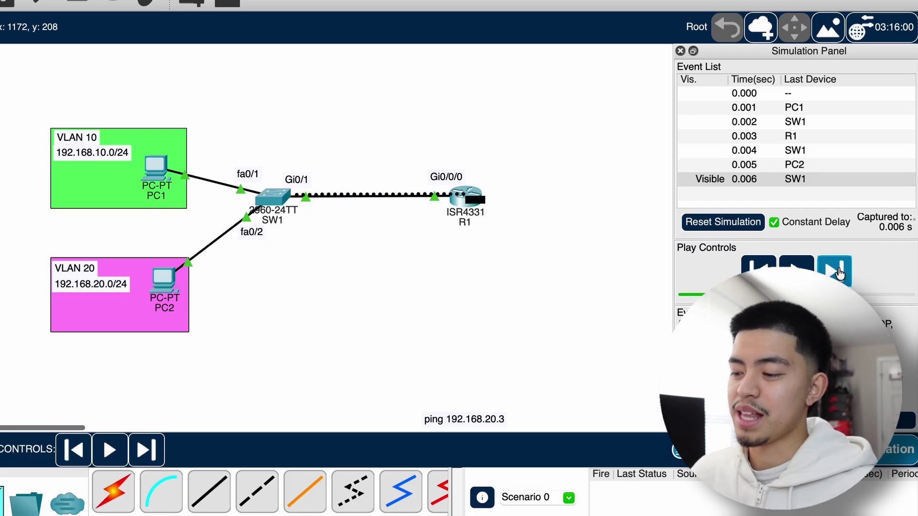
click(837, 273)
click(840, 273)
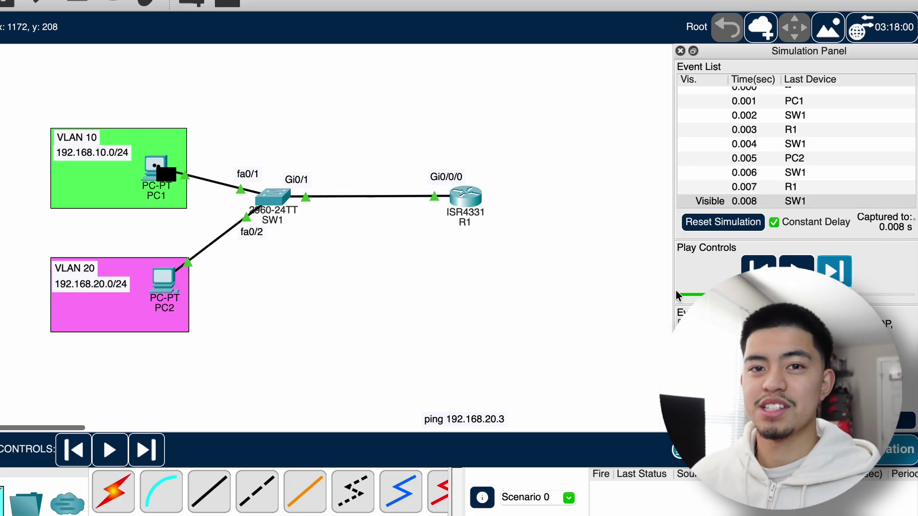